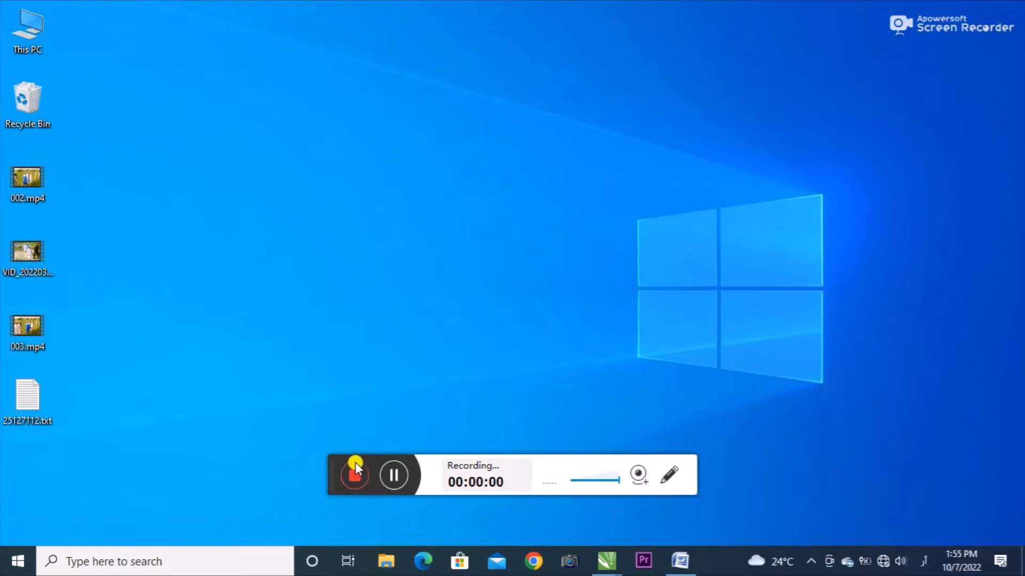
Switch to CorelDRAW and bring up the 001.cdr document with the finished business card designs.
{"action": "left_click_drag", "start_coordinate": [355, 470], "coordinate": [961, 558]}
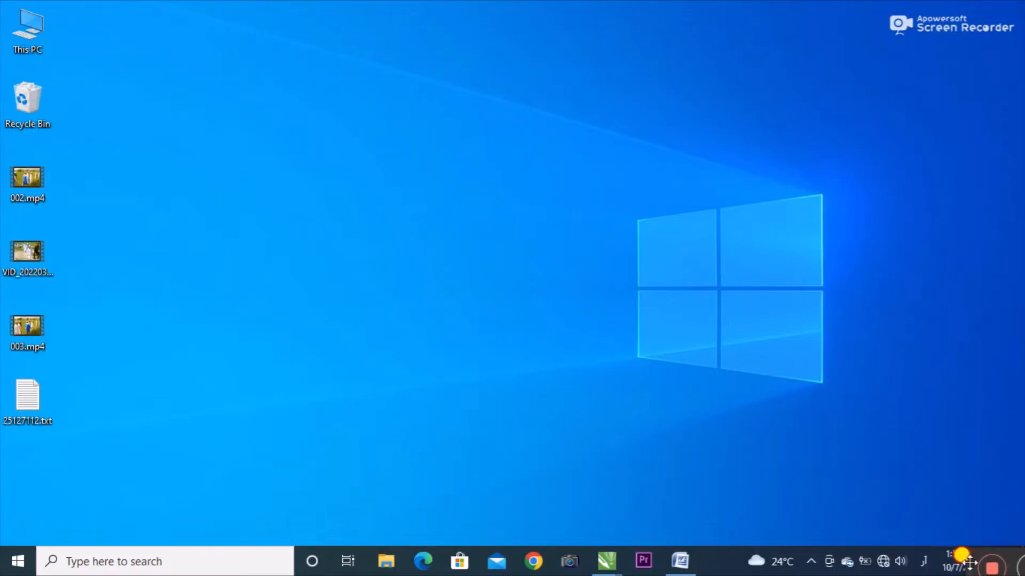
{"action": "mouse_move", "coordinate": [613, 567]}
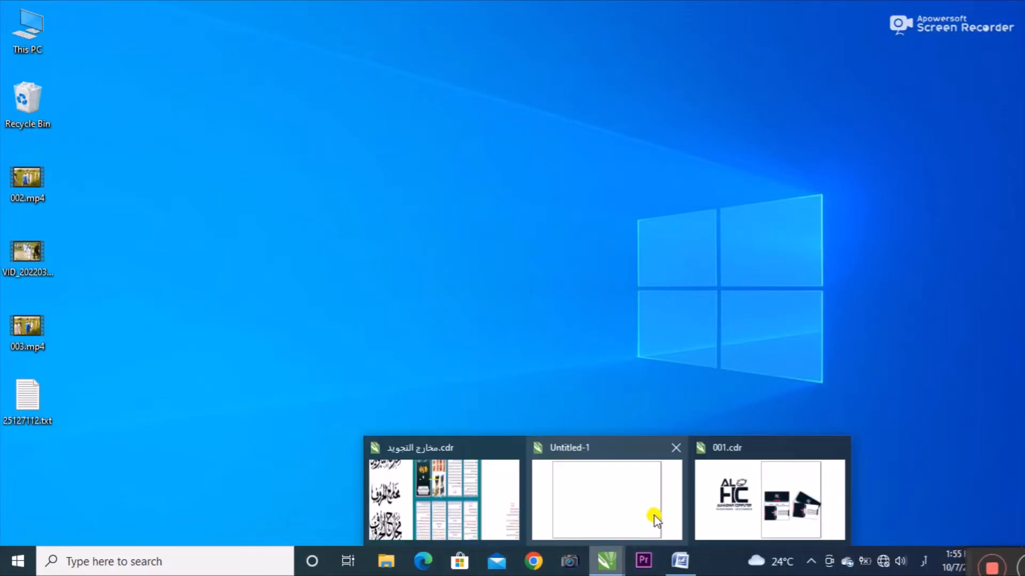
{"action": "left_click", "coordinate": [748, 506]}
{"action": "left_click", "coordinate": [727, 360]}
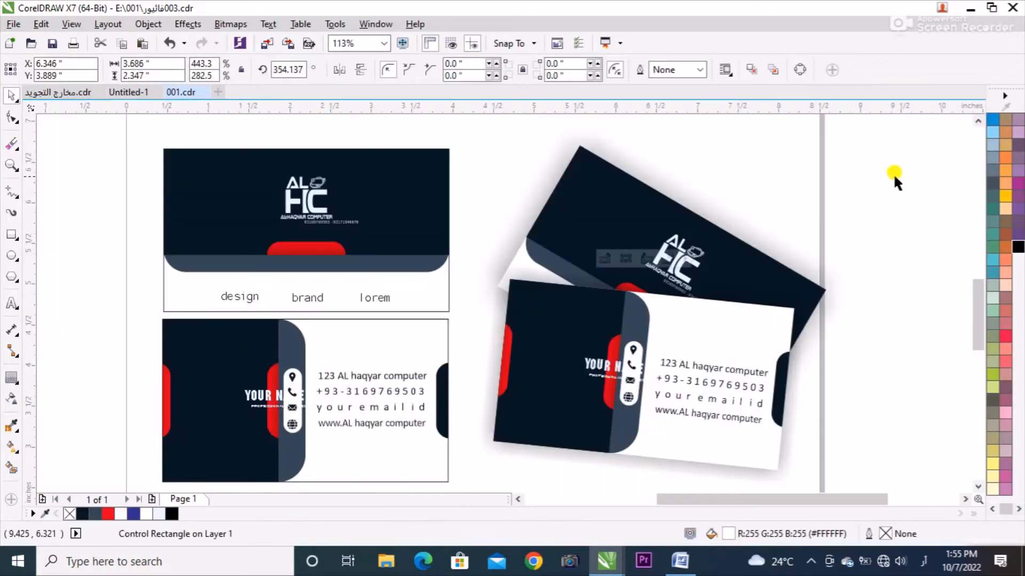
{"action": "left_click", "coordinate": [894, 175]}
{"action": "left_click", "coordinate": [365, 251]}
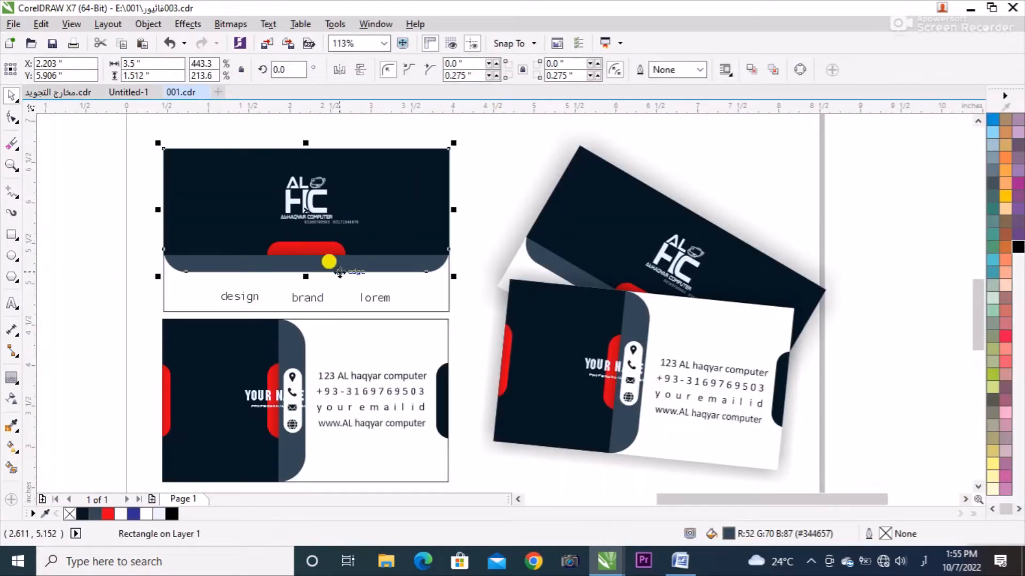
{"action": "left_click", "coordinate": [129, 149]}
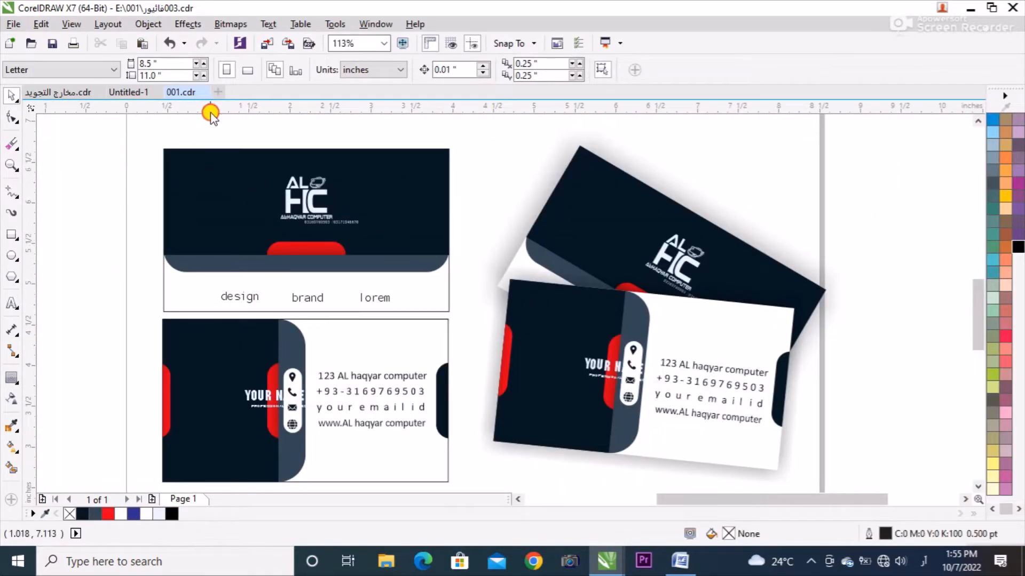
Copy the two flat card designs into Untitled-1, accepting the suggested permanent font substitutions, and place them beside the page as reference.
{"action": "left_click_drag", "start_coordinate": [143, 153], "coordinate": [458, 481]}
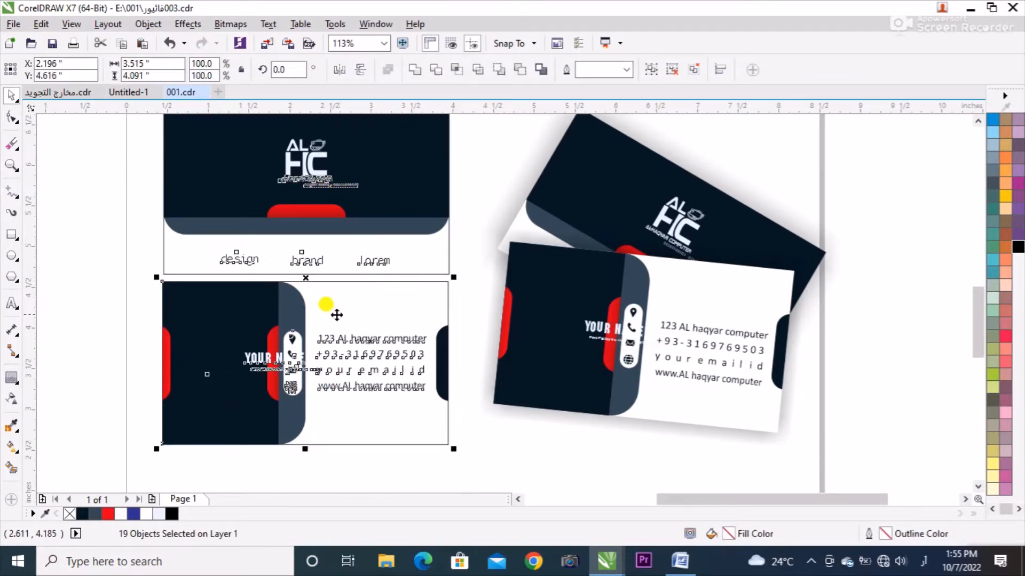
{"action": "left_click", "coordinate": [145, 93]}
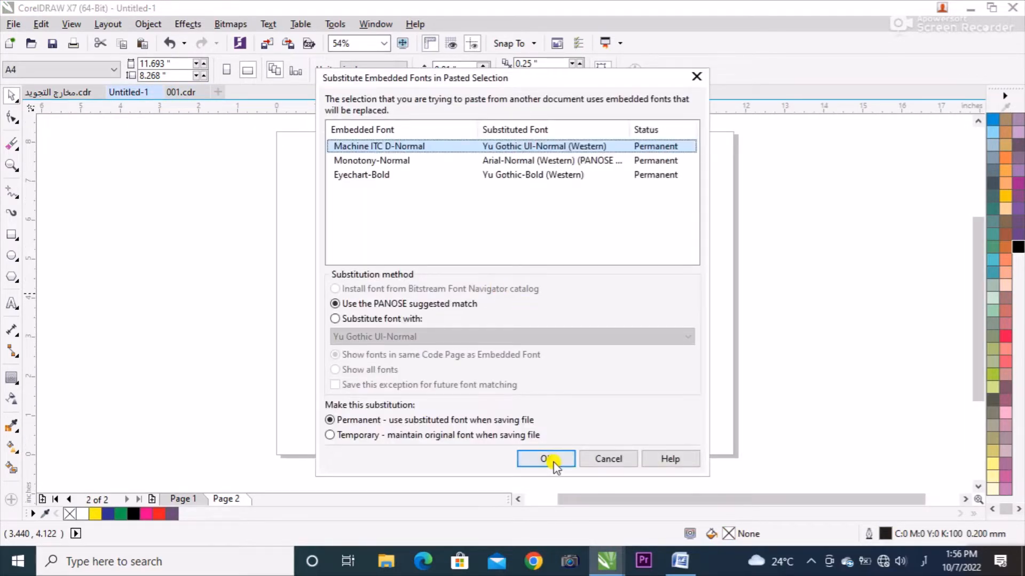
{"action": "left_click", "coordinate": [554, 463]}
{"action": "left_click_drag", "start_coordinate": [461, 346], "coordinate": [194, 262]}
{"action": "left_click", "coordinate": [58, 229]}
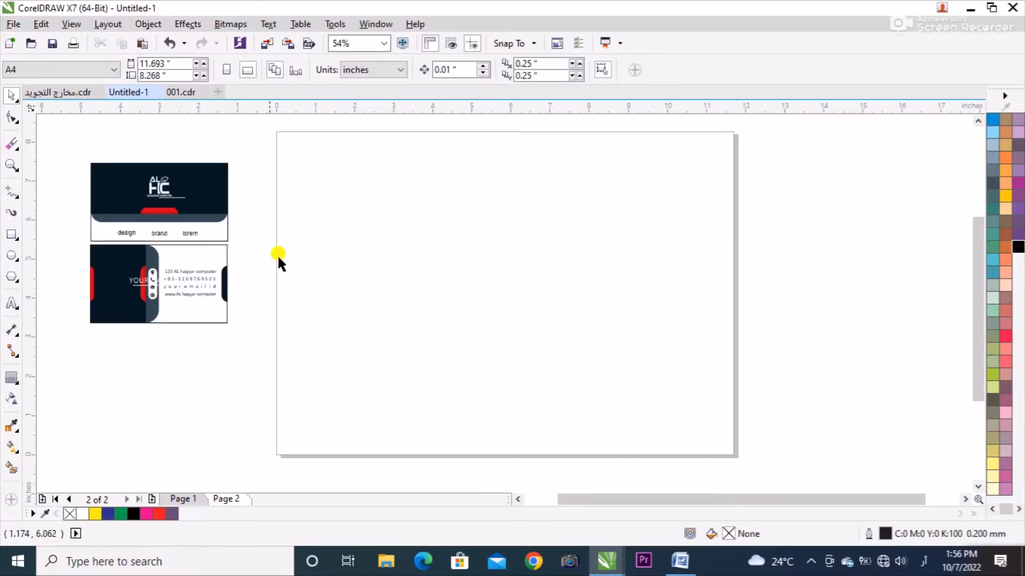
Draw a rectangle on the empty page and set its size to 3.5 by 2.0 inches.
{"action": "left_click", "coordinate": [12, 235]}
{"action": "left_click_drag", "start_coordinate": [344, 216], "coordinate": [477, 336]}
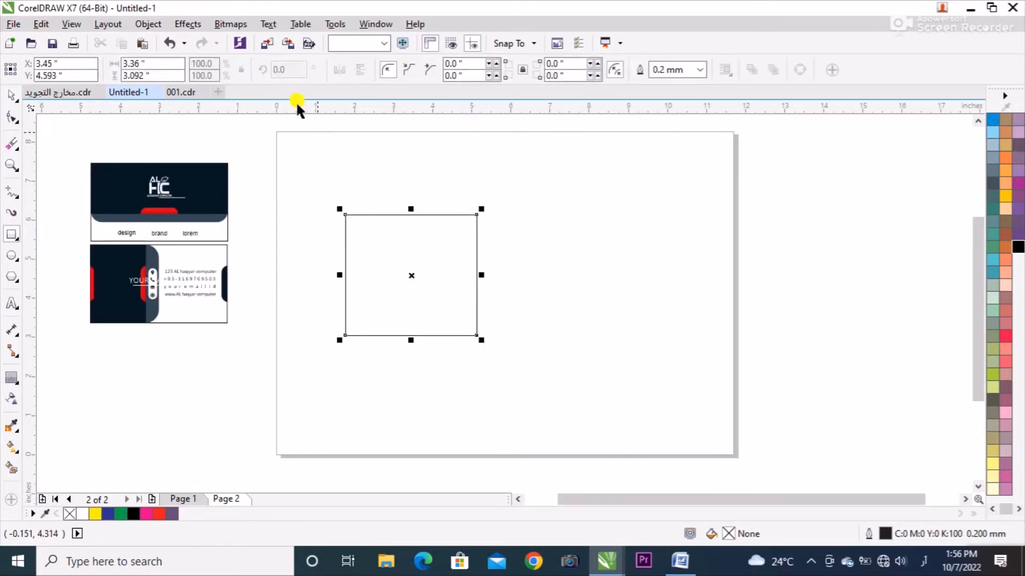
{"action": "left_click", "coordinate": [159, 63]}
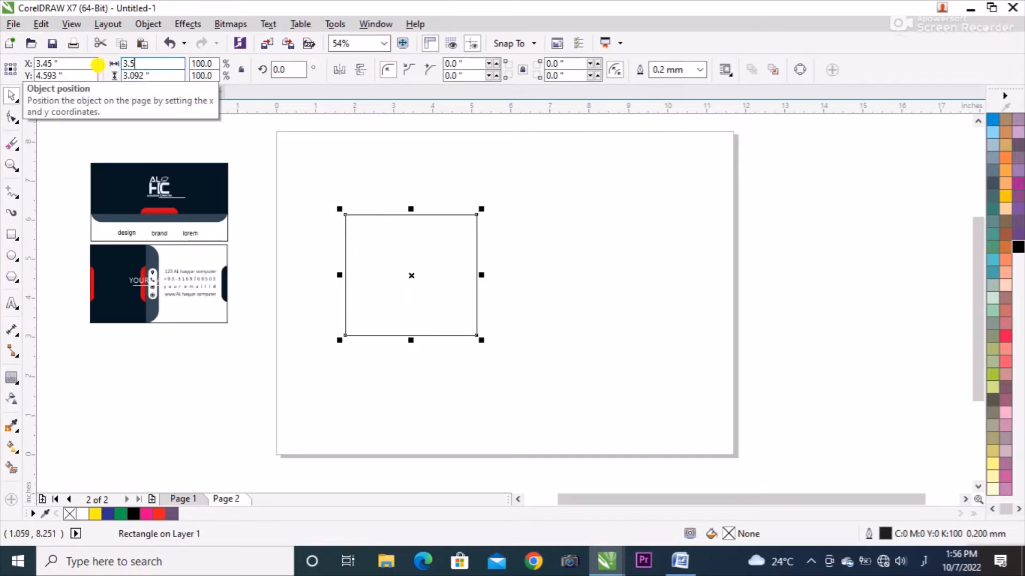
{"action": "key", "text": "Return"}
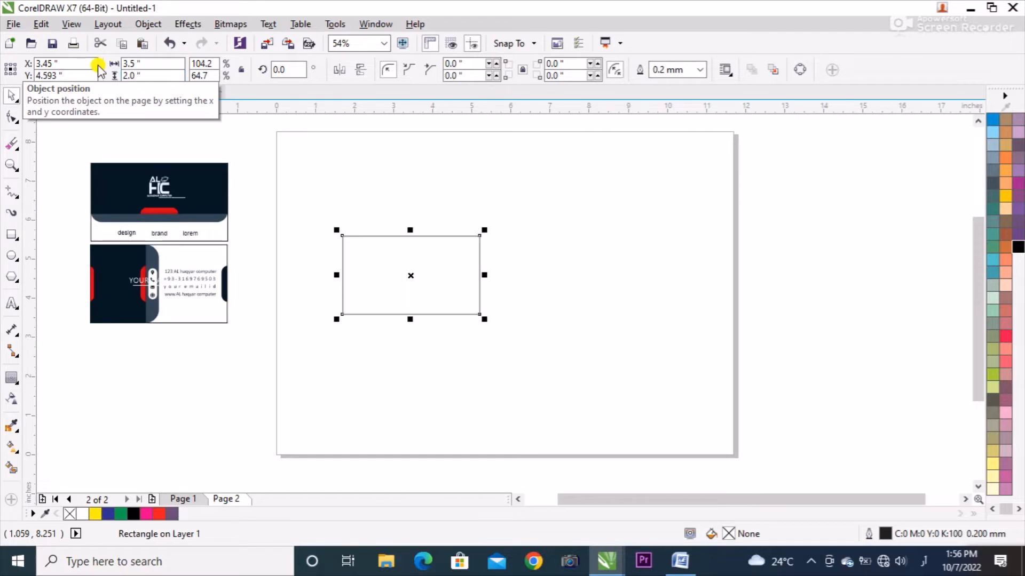
{"action": "left_click", "coordinate": [420, 180]}
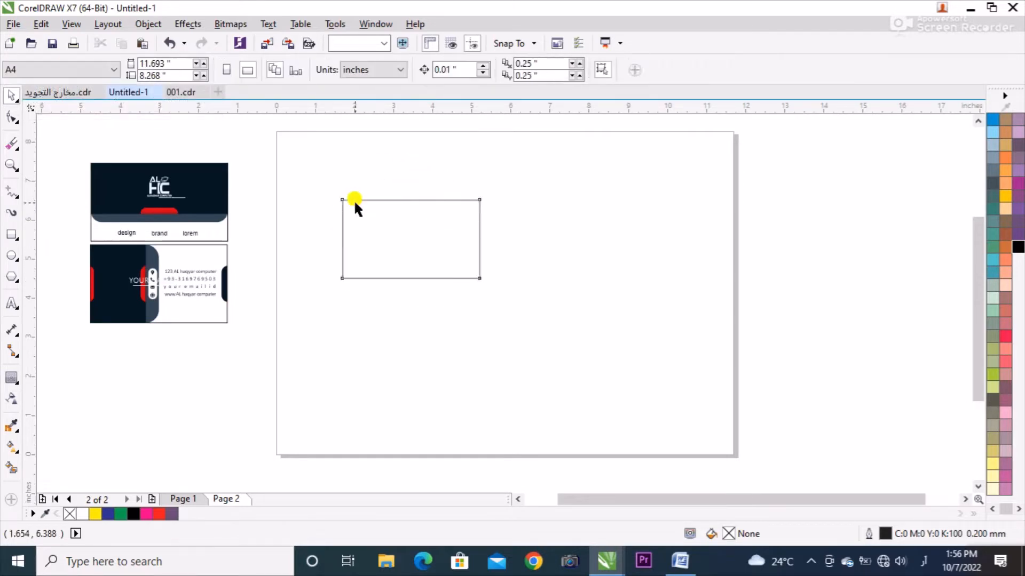
Duplicate the card rectangle and shorten the copy from its lower edge to about 1.067 inches high, keeping the top edges aligned.
{"action": "left_click", "coordinate": [355, 200]}
{"action": "left_click", "coordinate": [293, 181]}
{"action": "left_click", "coordinate": [411, 278]}
{"action": "left_click_drag", "start_coordinate": [410, 282], "coordinate": [431, 244]}
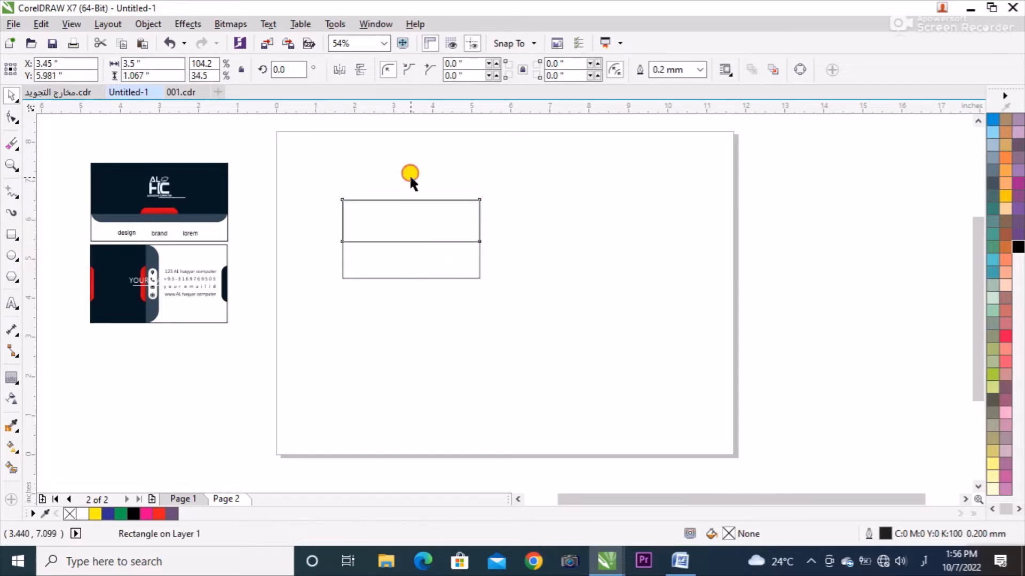
Fill the upper rectangle of the new card with the dark navy #061625 copied from the reference card.
{"action": "left_click", "coordinate": [305, 166]}
{"action": "left_click", "coordinate": [227, 168]}
{"action": "left_click_drag", "start_coordinate": [207, 179], "coordinate": [394, 210]}
{"action": "left_click", "coordinate": [429, 170]}
{"action": "left_click", "coordinate": [427, 203]}
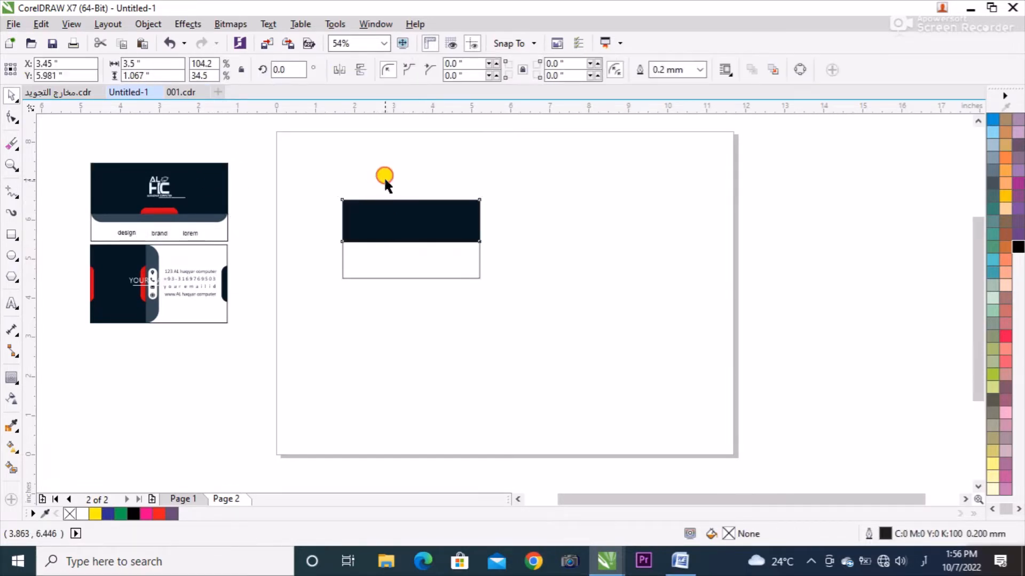
Duplicate the navy rectangle slightly lower on the card and round the copy's corners to about 0.431 inch.
{"action": "left_click", "coordinate": [404, 208]}
{"action": "scroll", "coordinate": [403, 230], "scroll_direction": "up", "scroll_amount": 2}
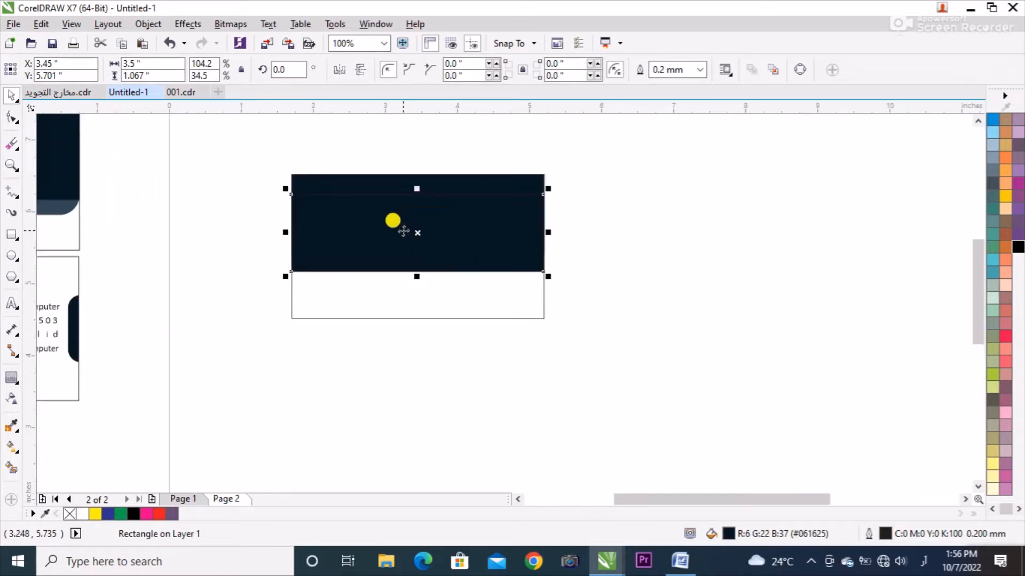
{"action": "key", "text": "F10"}
{"action": "left_click_drag", "start_coordinate": [541, 270], "coordinate": [513, 253]}
{"action": "key", "text": "space"}
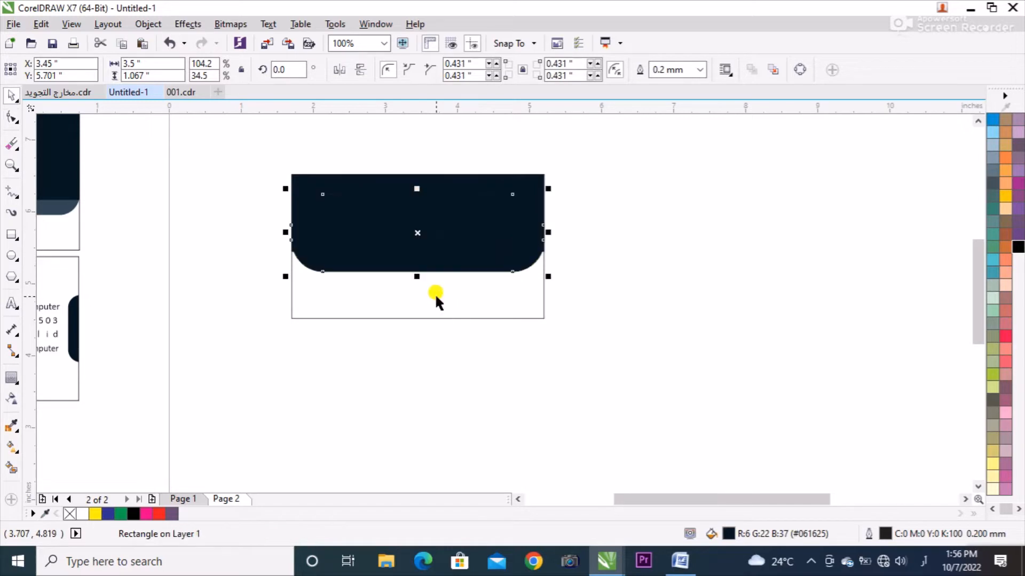
Try to fill the rounded rectangle with the slate blue #344657 sampled from the reference card's strip.
{"action": "left_click", "coordinate": [50, 208]}
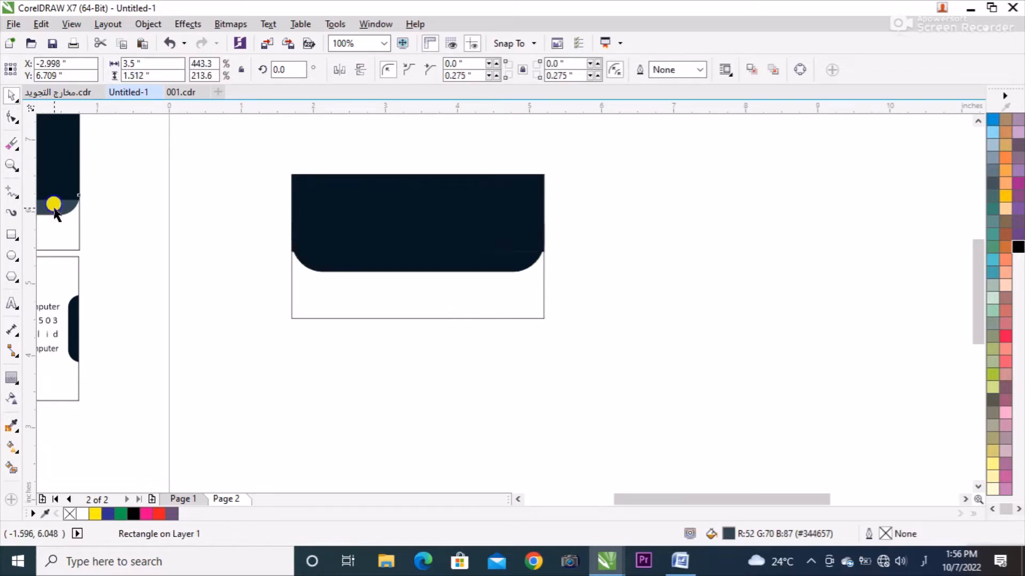
{"action": "right_click", "coordinate": [54, 202]}
{"action": "key", "text": "Escape"}
{"action": "left_click", "coordinate": [21, 424]}
{"action": "left_click", "coordinate": [73, 205]}
{"action": "left_click", "coordinate": [339, 260]}
{"action": "key", "text": "space"}
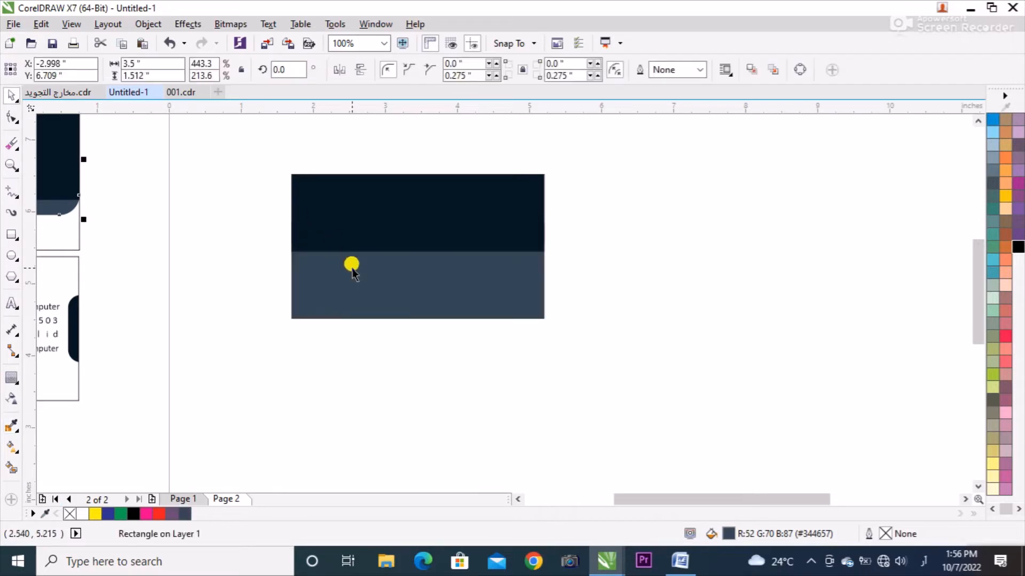
{"action": "key", "text": "ctrl+z"}
Fill the rounded rectangle below the navy band with the reference card's slate blue #344657.
{"action": "left_click", "coordinate": [331, 309]}
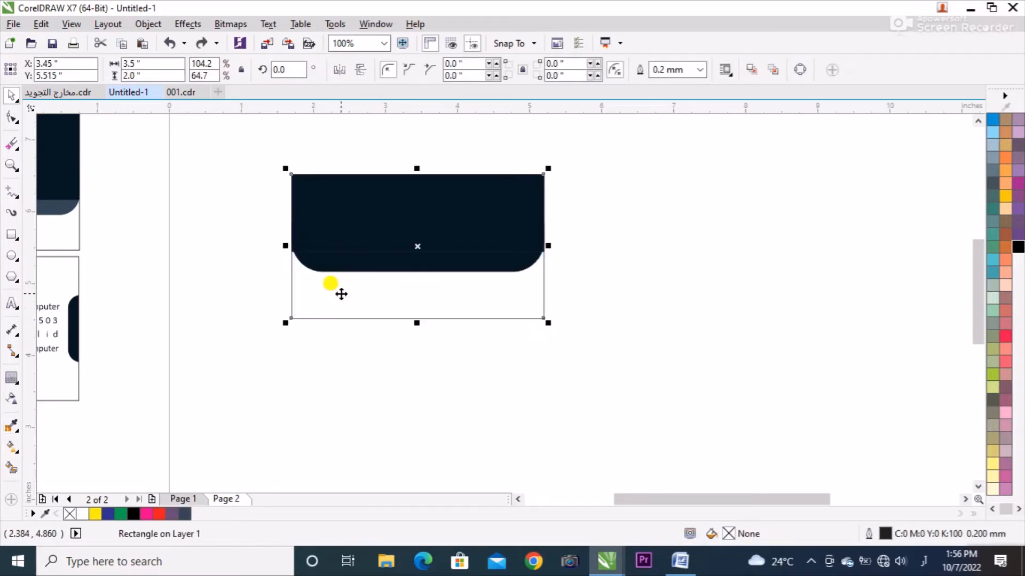
{"action": "left_click", "coordinate": [154, 242]}
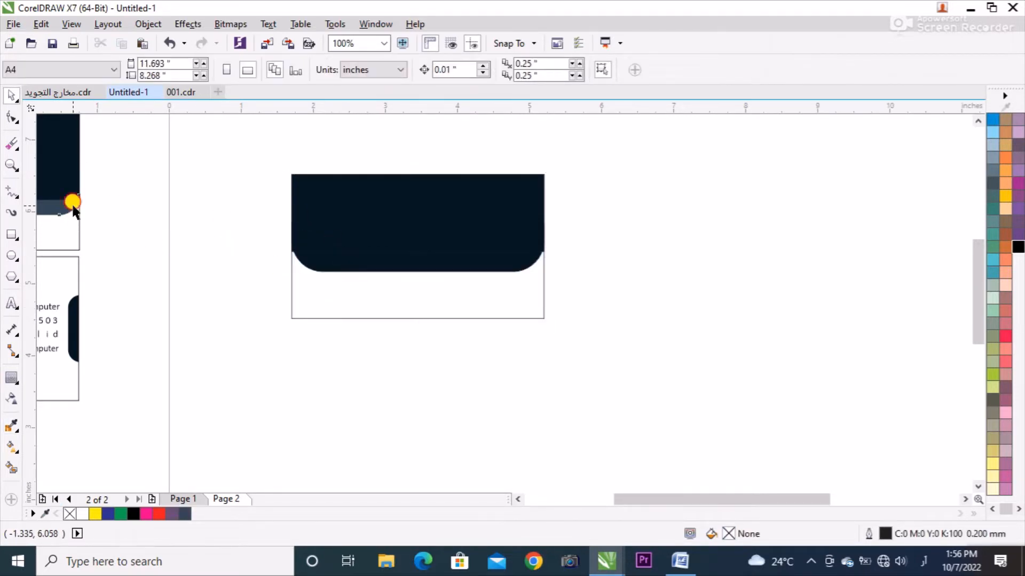
{"action": "left_click_drag", "start_coordinate": [73, 206], "coordinate": [350, 264]}
{"action": "left_click", "coordinate": [347, 262]}
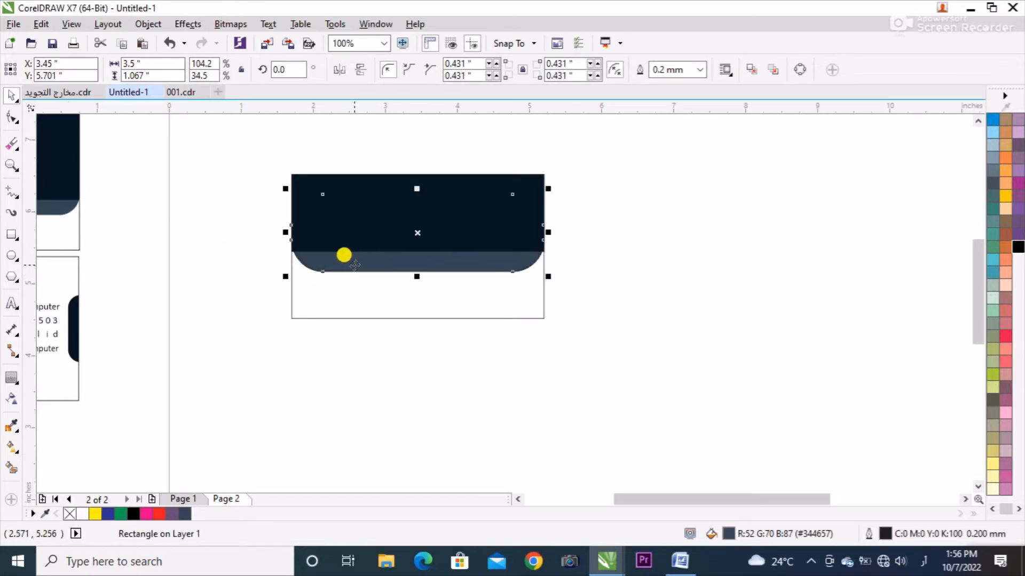
Reduce the slate rectangle's corner radius to about 0.272 inch and remove its outline.
{"action": "scroll", "coordinate": [343, 254], "scroll_direction": "up", "scroll_amount": 2}
{"action": "left_click", "coordinate": [281, 197]}
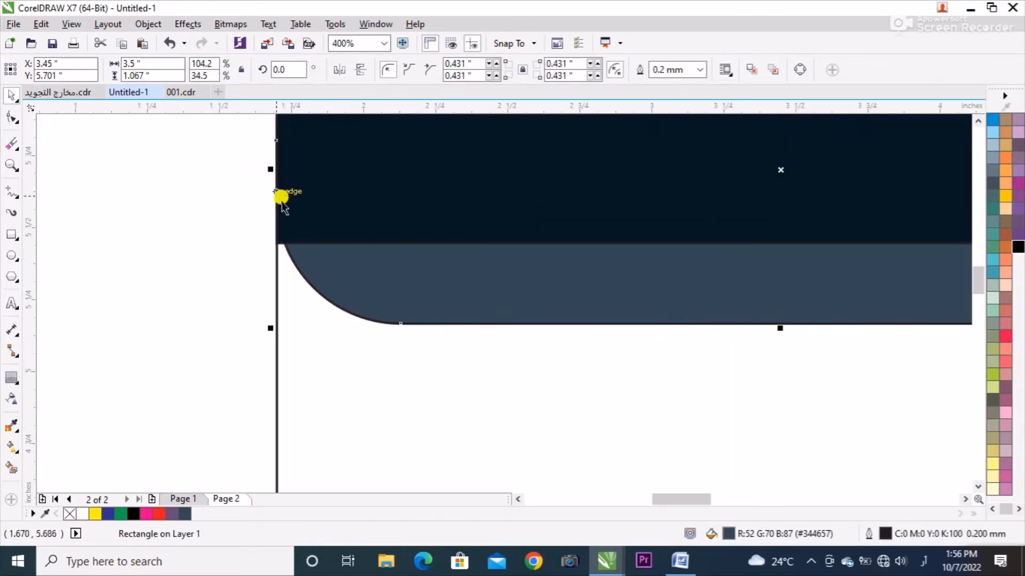
{"action": "key", "text": "F10"}
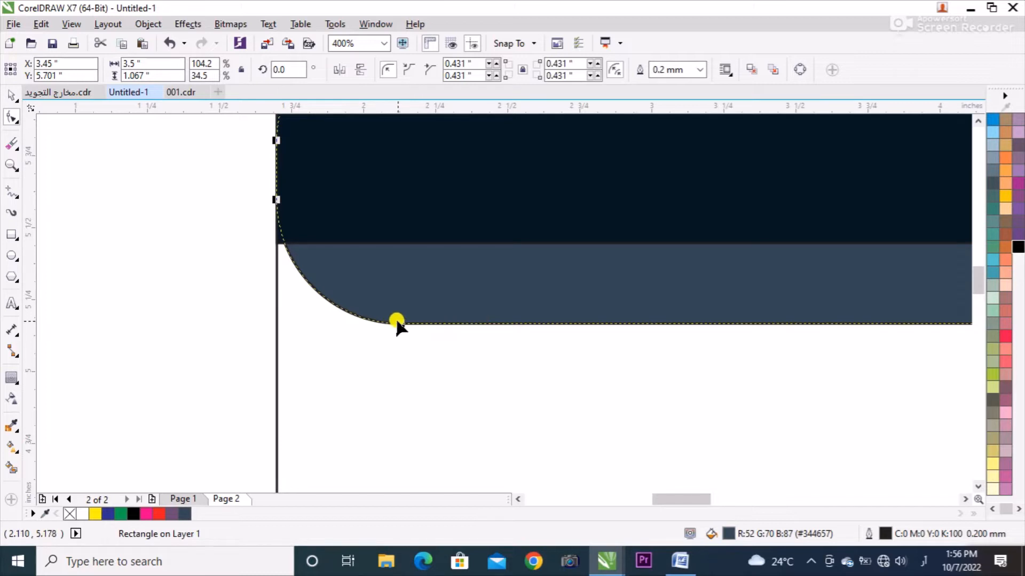
{"action": "left_click_drag", "start_coordinate": [398, 322], "coordinate": [345, 335]}
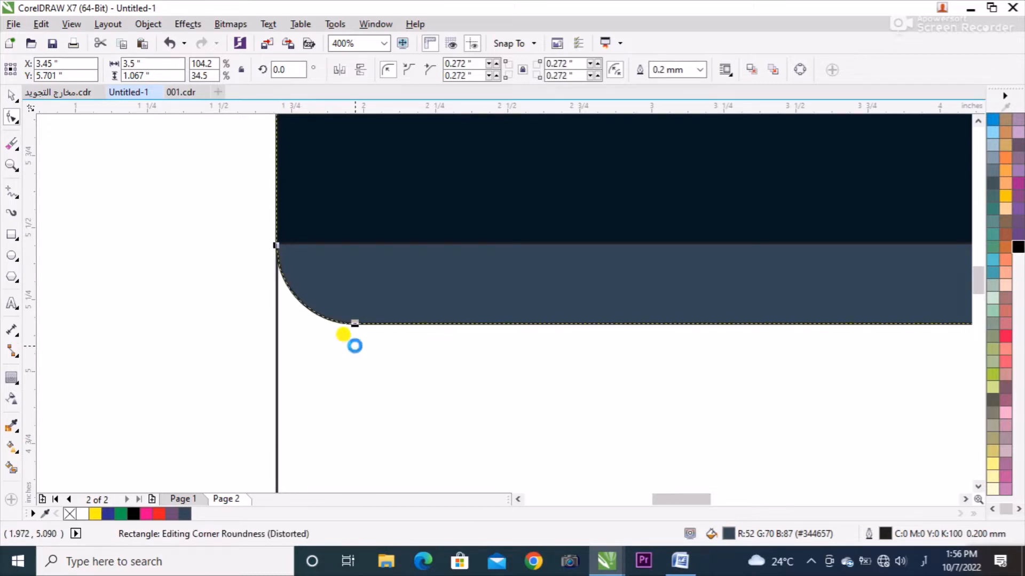
{"action": "right_click", "coordinate": [69, 515]}
{"action": "key", "text": "space"}
Remove the outline from the upper navy rectangle.
{"action": "left_click", "coordinate": [292, 235]}
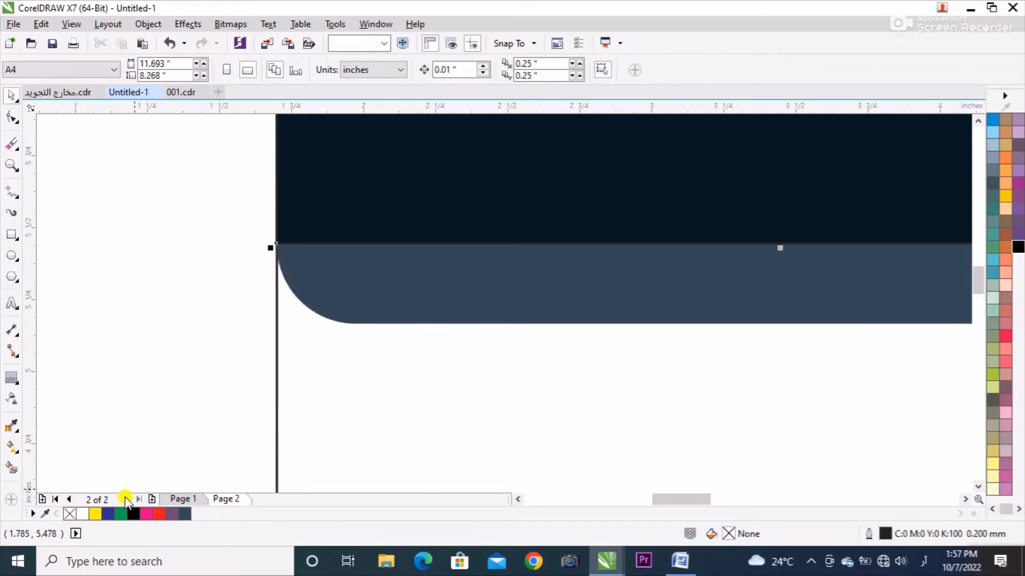
{"action": "right_click", "coordinate": [69, 514]}
{"action": "left_click", "coordinate": [171, 194]}
{"action": "scroll", "coordinate": [304, 289], "scroll_direction": "down", "scroll_amount": 2}
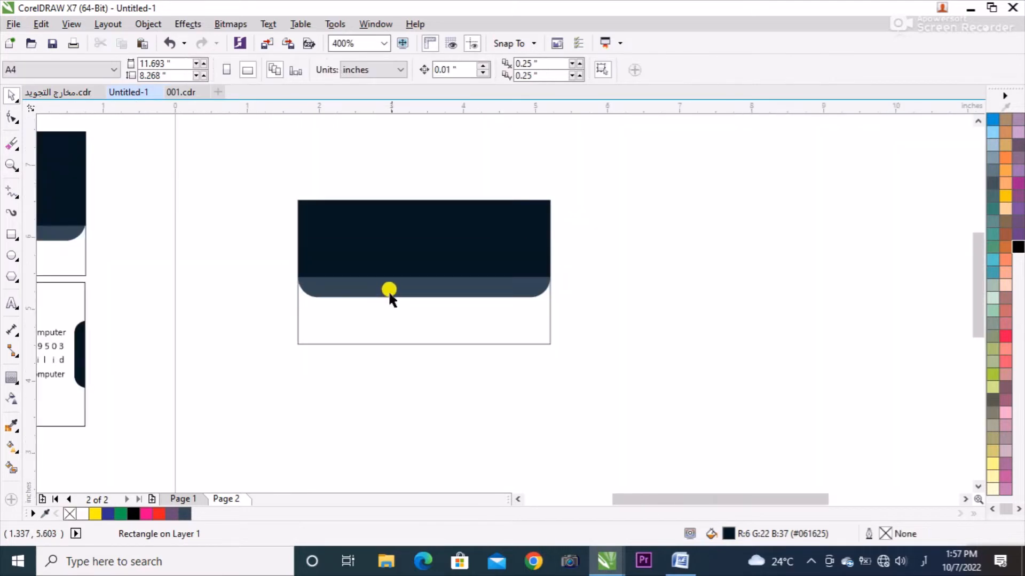
{"action": "left_click_drag", "start_coordinate": [649, 135], "coordinate": [393, 232]}
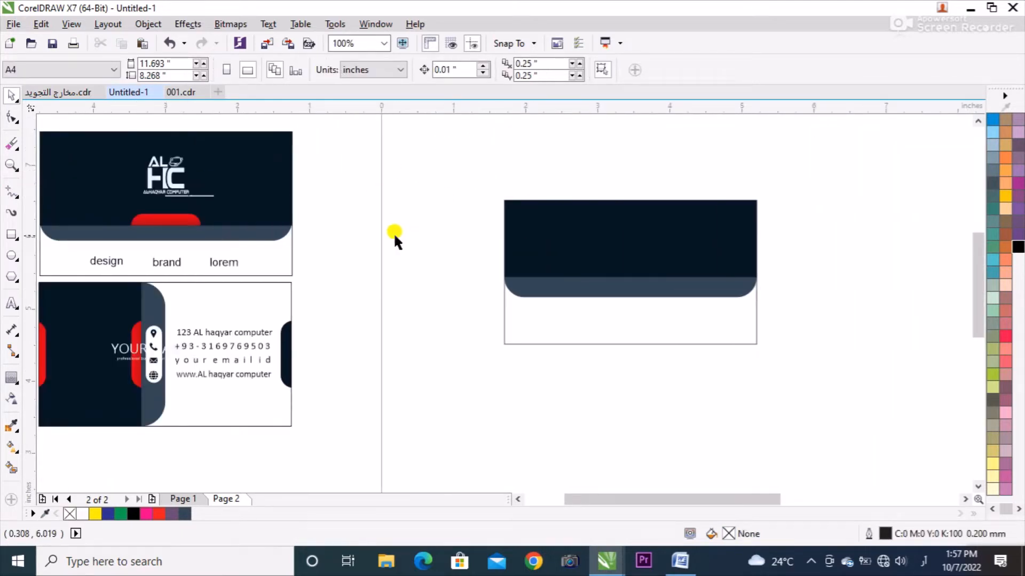
Try to make a narrower centred duplicate of the slate rectangle for the card's tab.
{"action": "left_click", "coordinate": [538, 279]}
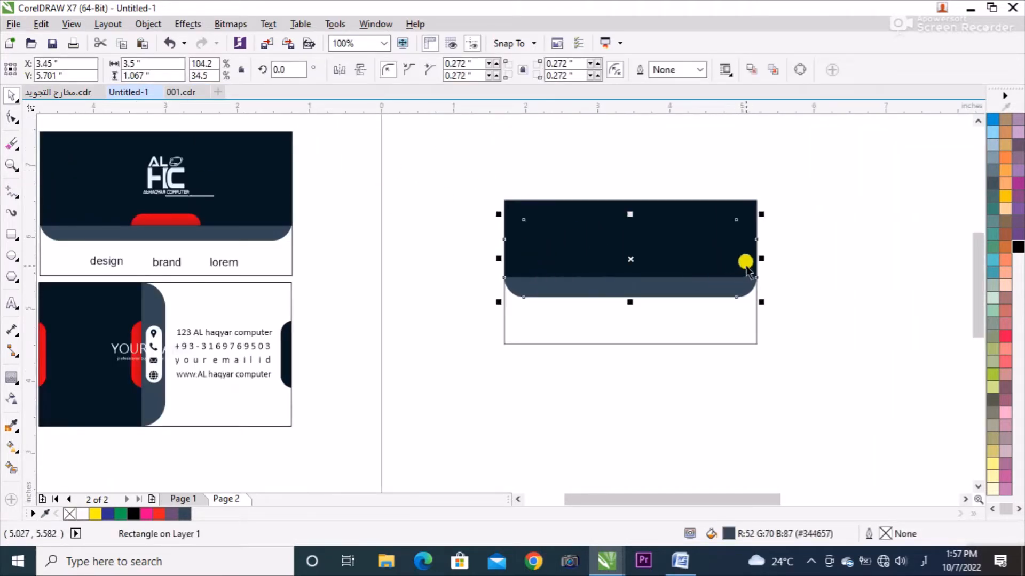
{"action": "left_click_drag", "start_coordinate": [748, 251], "coordinate": [678, 296]}
{"action": "right_click", "coordinate": [677, 296]}
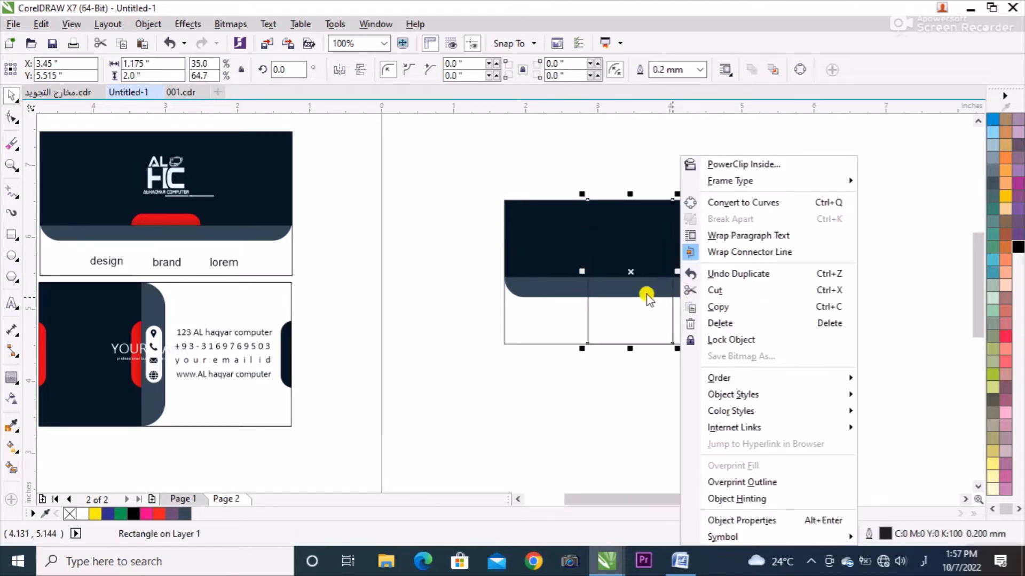
{"action": "key", "text": "Escape"}
{"action": "key", "text": "ctrl+z"}
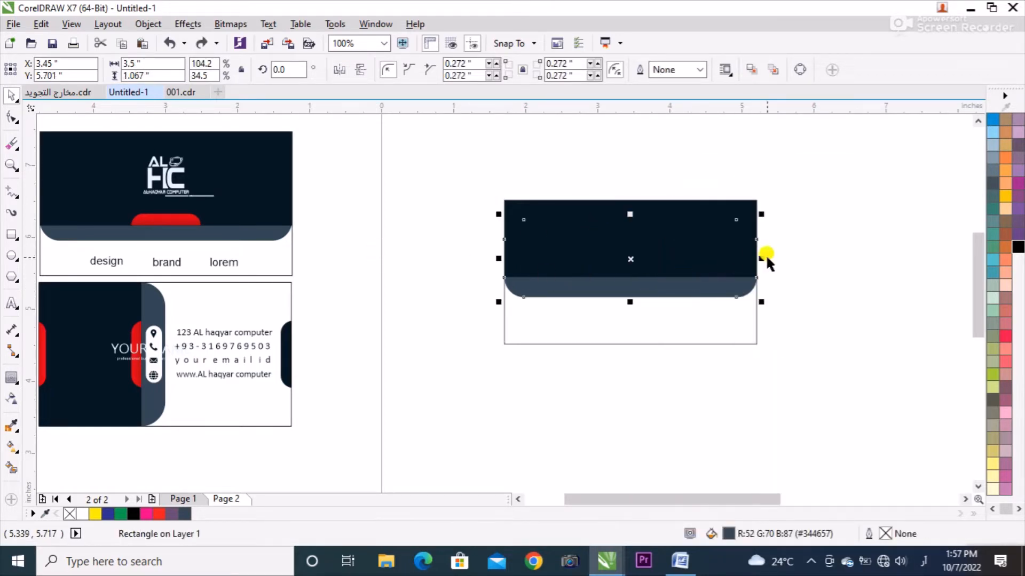
Duplicate the slate rectangle as a centred tab about 0.925 inch wide and shrink it to about 0.28 inch high.
{"action": "left_click_drag", "start_coordinate": [698, 291], "coordinate": [697, 291]}
{"action": "left_click", "coordinate": [699, 289]}
{"action": "left_click_drag", "start_coordinate": [761, 258], "coordinate": [664, 291]}
{"action": "right_click", "coordinate": [668, 291]}
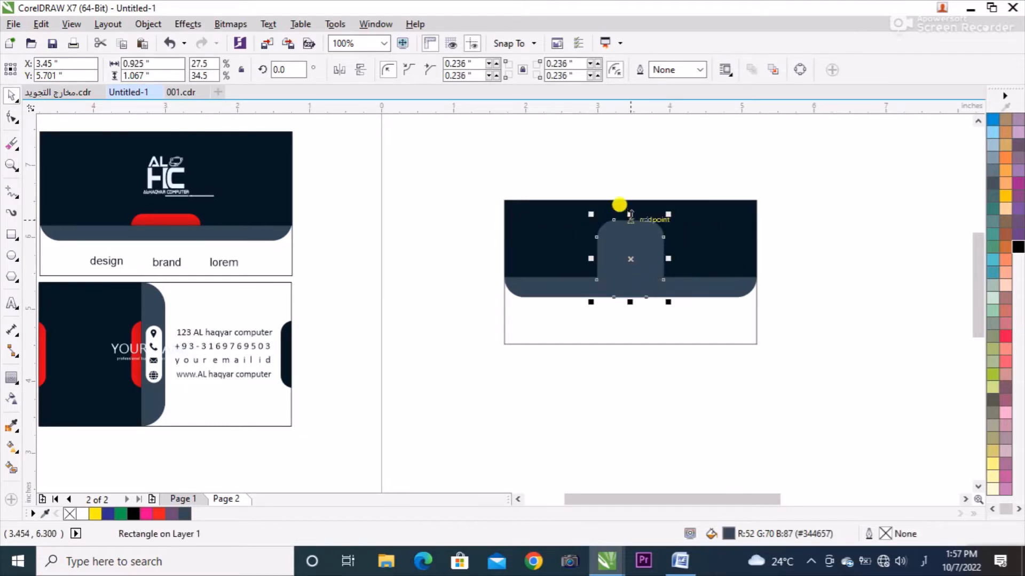
{"action": "left_click_drag", "start_coordinate": [630, 219], "coordinate": [625, 251]}
{"action": "scroll", "coordinate": [630, 281], "scroll_direction": "up", "scroll_amount": 1}
{"action": "scroll", "coordinate": [847, 160], "scroll_direction": "down", "scroll_amount": 1}
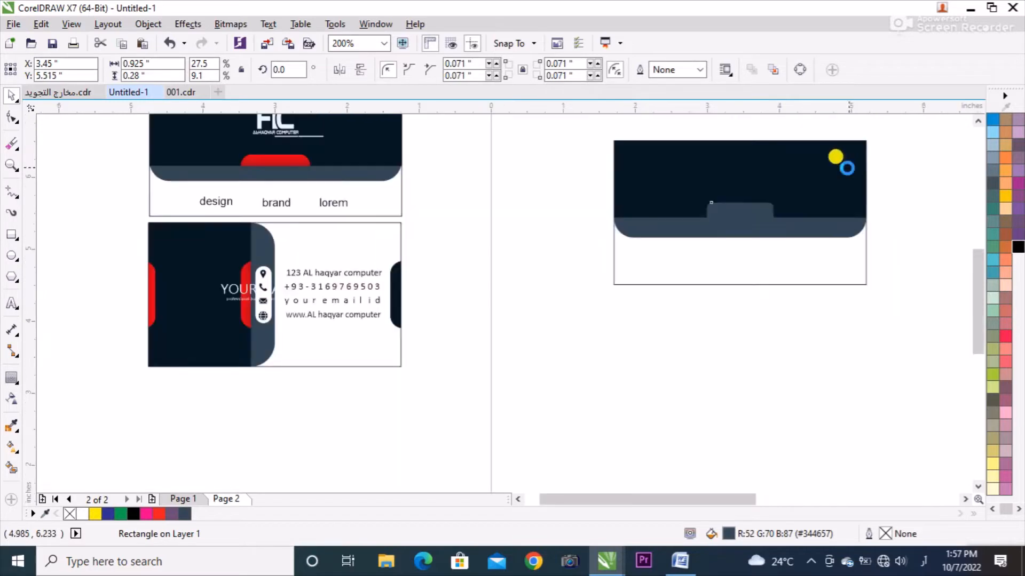
Fill the small centred tab with the red fountain fill copied from the reference card's tab.
{"action": "left_click", "coordinate": [268, 158]}
{"action": "left_click", "coordinate": [281, 157]}
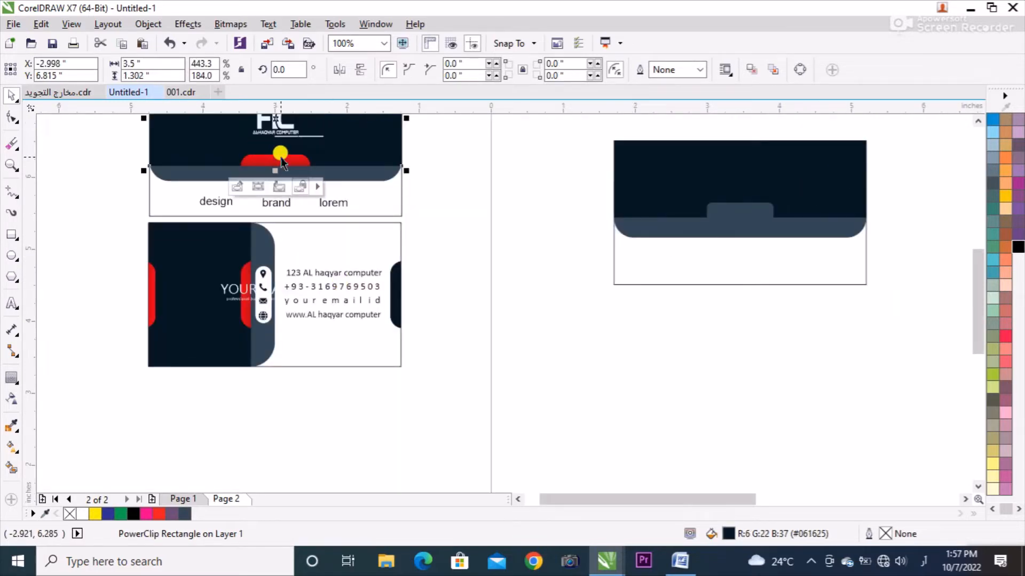
{"action": "left_click", "coordinate": [281, 156], "text": "ctrl"}
{"action": "left_click_drag", "start_coordinate": [280, 157], "coordinate": [731, 205]}
{"action": "double_click", "coordinate": [772, 198]}
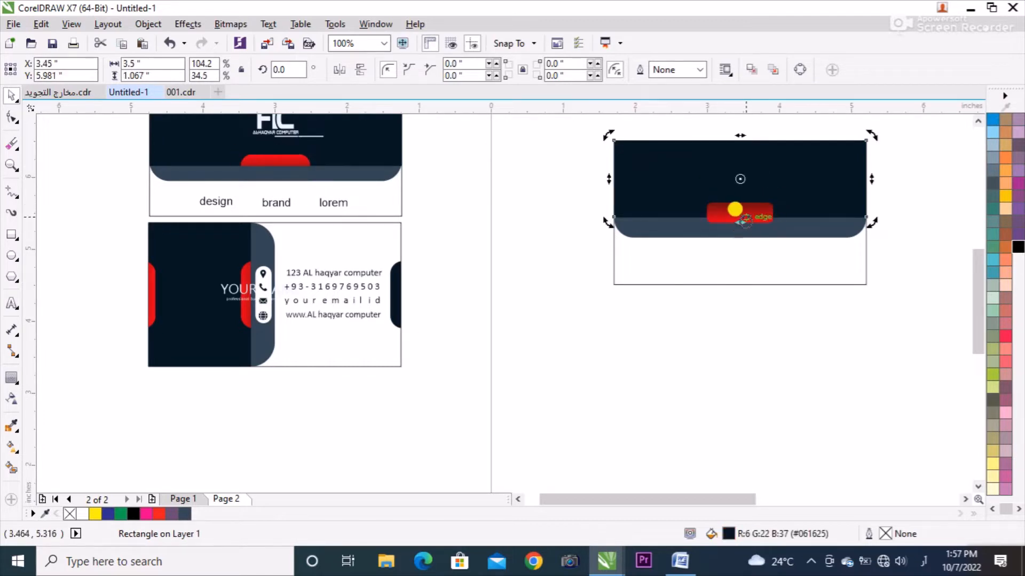
Try to send the red tab one level back, behind the navy rectangle.
{"action": "left_click", "coordinate": [668, 280]}
{"action": "scroll", "coordinate": [742, 224], "scroll_direction": "up", "scroll_amount": 2}
{"action": "left_click", "coordinate": [721, 229]}
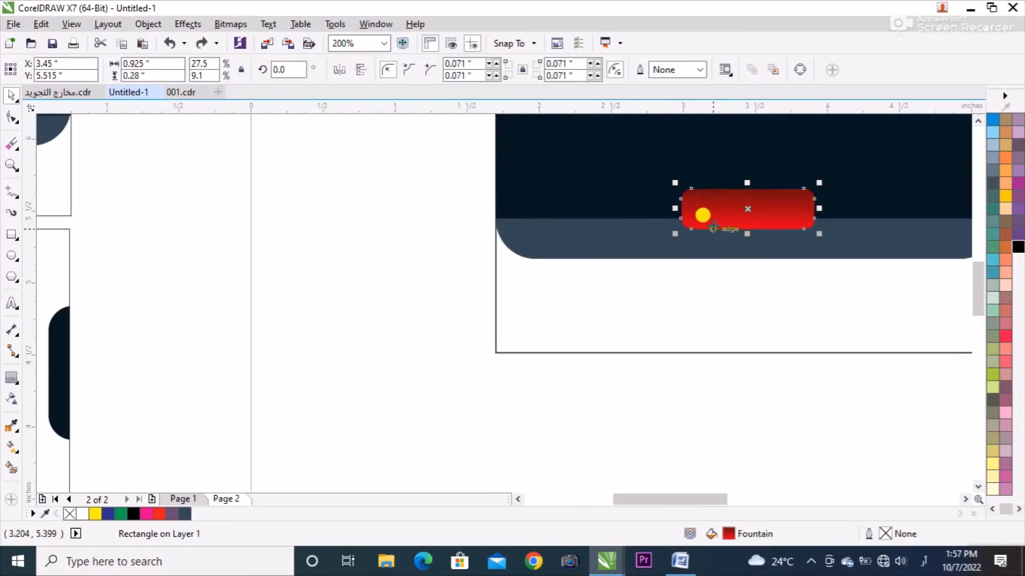
{"action": "key", "text": "ctrl+Page_Down"}
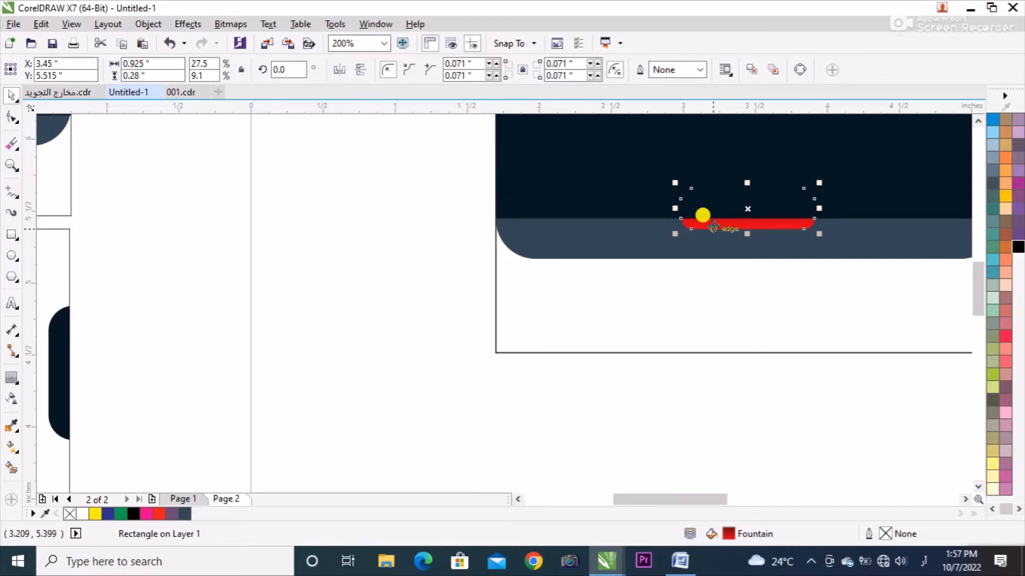
{"action": "key", "text": "ctrl+Page_Up"}
{"action": "scroll", "coordinate": [480, 283], "scroll_direction": "down", "scroll_amount": 2}
{"action": "left_click", "coordinate": [362, 267]}
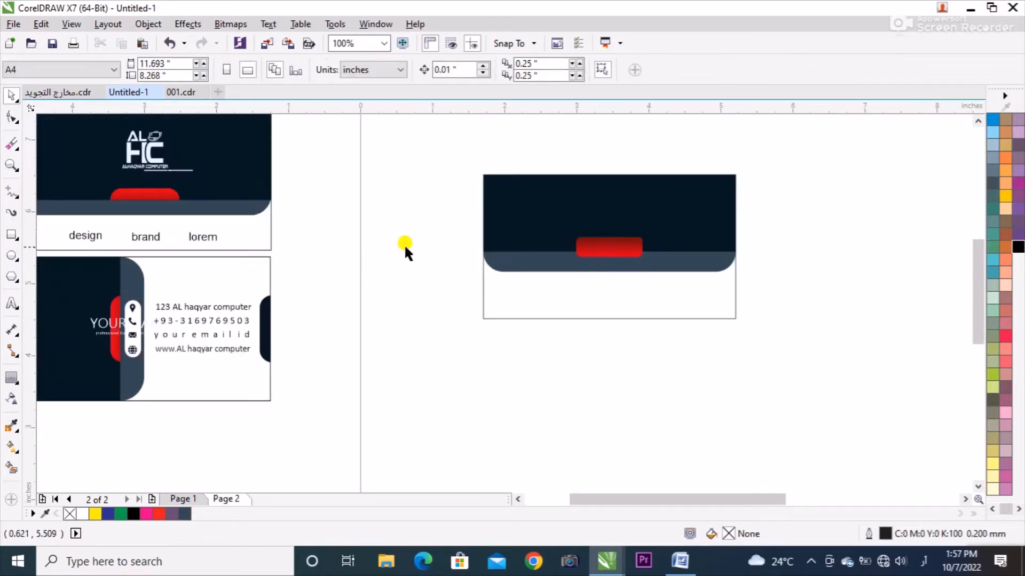
PowerClip the red tab inside the navy rectangle so that its lower part is cropped at the slate band.
{"action": "left_click", "coordinate": [586, 240]}
{"action": "scroll", "coordinate": [627, 243], "scroll_direction": "up", "scroll_amount": 1}
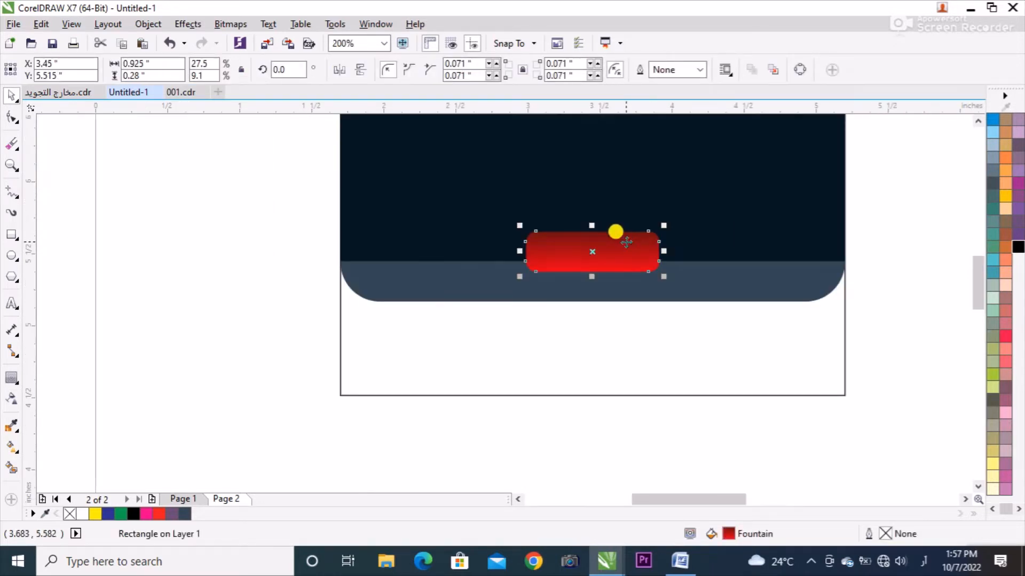
{"action": "left_click", "coordinate": [598, 257]}
{"action": "left_click_drag", "start_coordinate": [598, 256], "coordinate": [599, 257]}
{"action": "right_click", "coordinate": [600, 257]}
{"action": "left_click", "coordinate": [620, 162]}
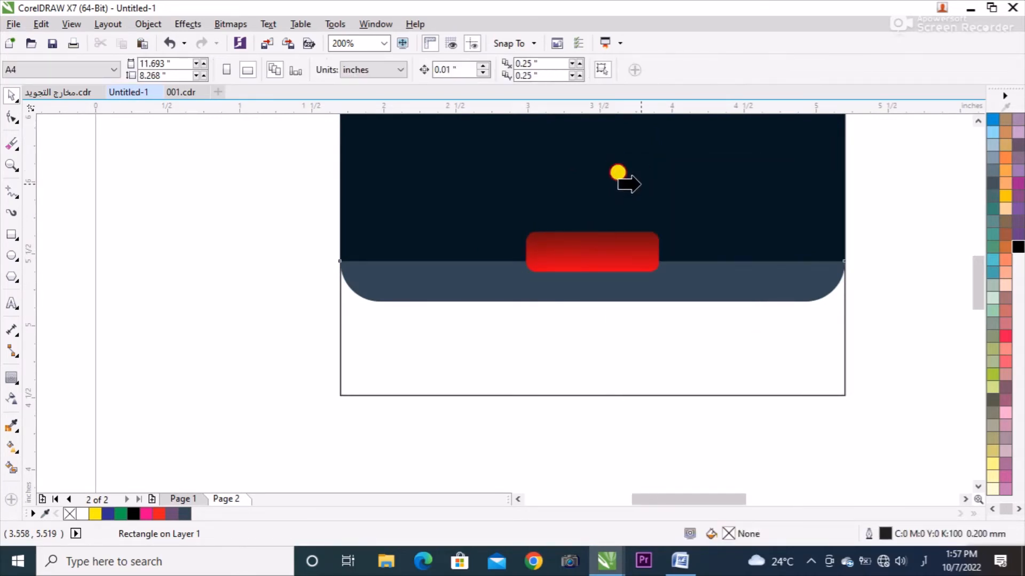
{"action": "left_click", "coordinate": [618, 182]}
{"action": "left_click", "coordinate": [194, 219]}
Round the corners of the clipped red tab to a radius of about 0.14 inch.
{"action": "scroll", "coordinate": [562, 331], "scroll_direction": "down", "scroll_amount": 1}
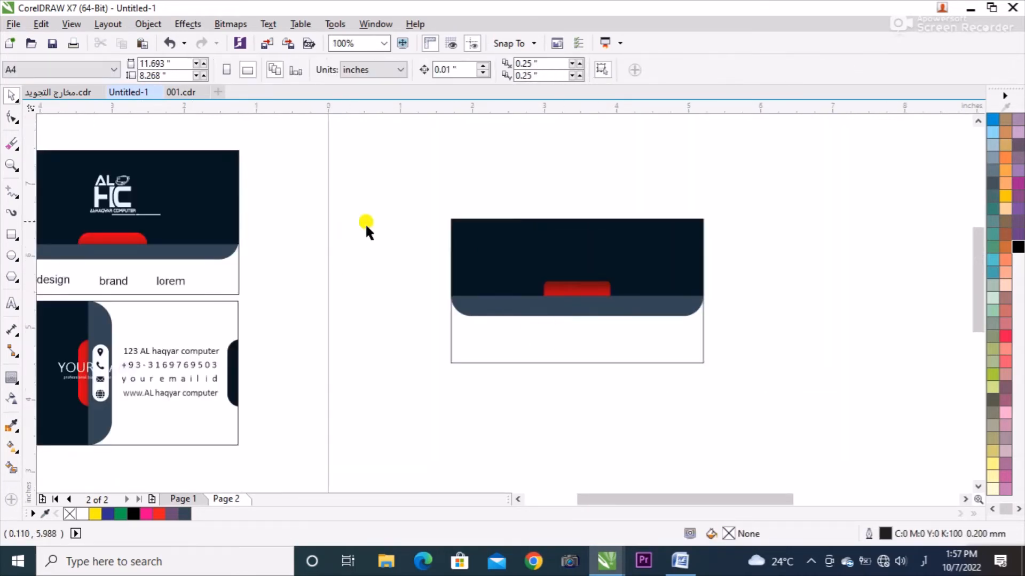
{"action": "scroll", "coordinate": [464, 208], "scroll_direction": "left", "scroll_amount": 3}
{"action": "left_click", "coordinate": [656, 282]}
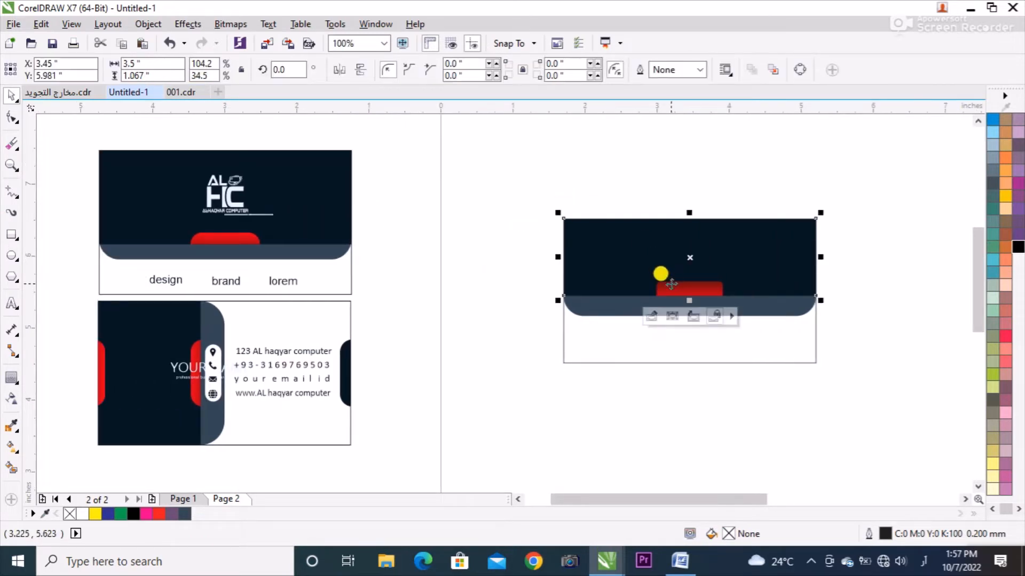
{"action": "left_click", "coordinate": [659, 279], "text": "ctrl"}
{"action": "scroll", "coordinate": [701, 277], "scroll_direction": "up", "scroll_amount": 1}
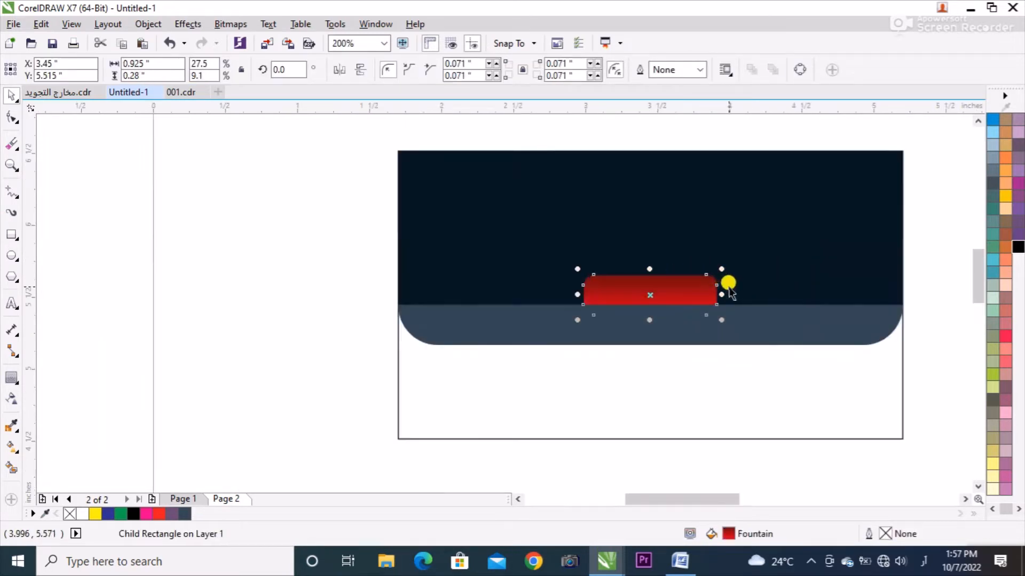
{"action": "key", "text": "F10"}
{"action": "left_click_drag", "start_coordinate": [704, 277], "coordinate": [665, 308]}
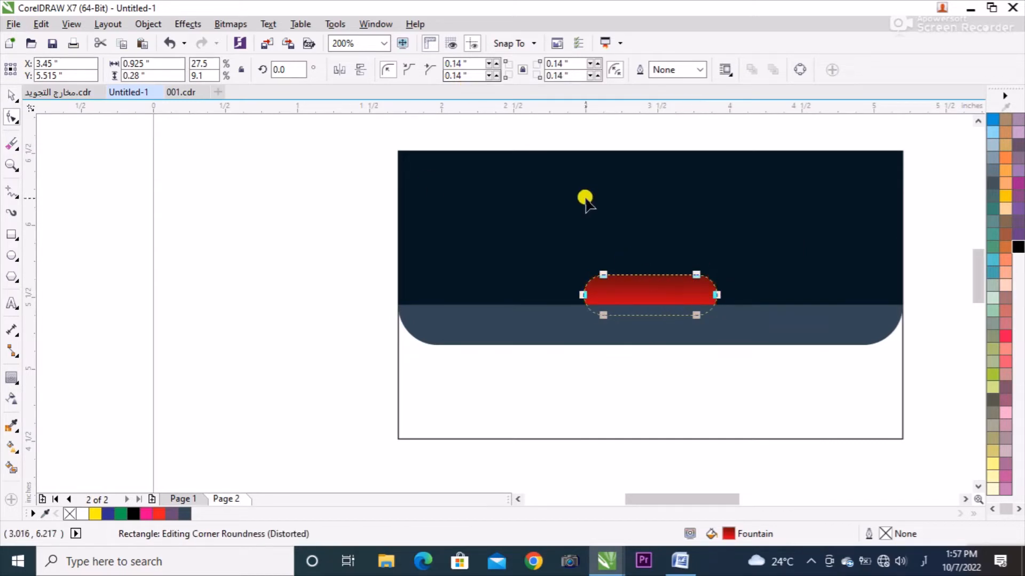
Reverse the direction of the red tab's fountain fill.
{"action": "key", "text": "g"}
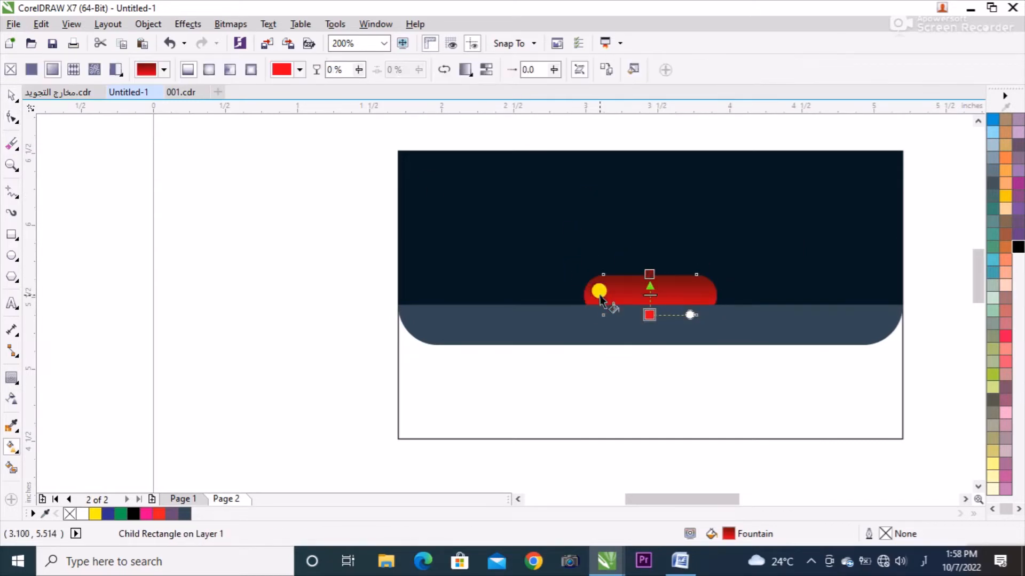
{"action": "left_click", "coordinate": [448, 71]}
{"action": "left_click", "coordinate": [23, 96]}
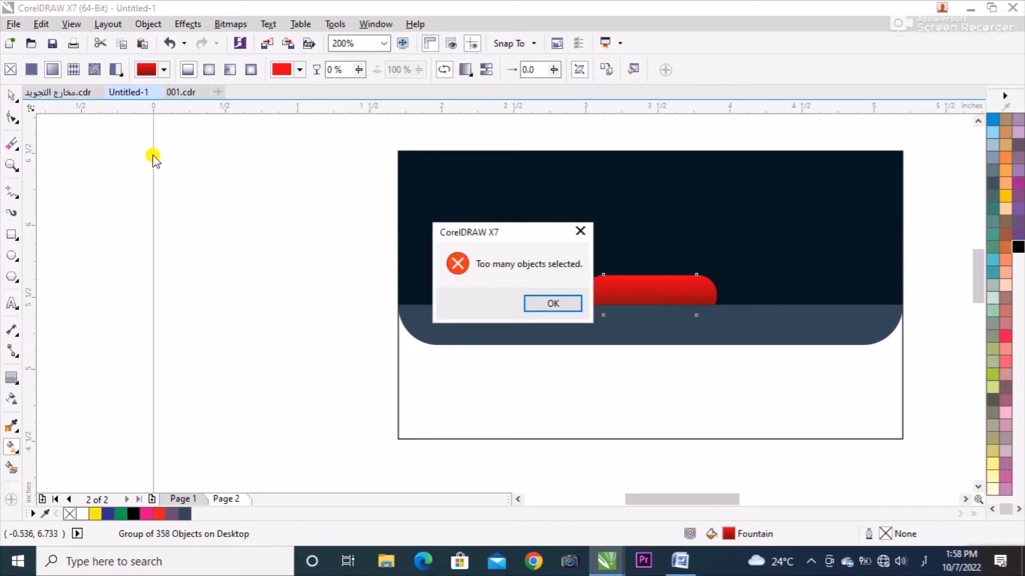
{"action": "left_click", "coordinate": [579, 232]}
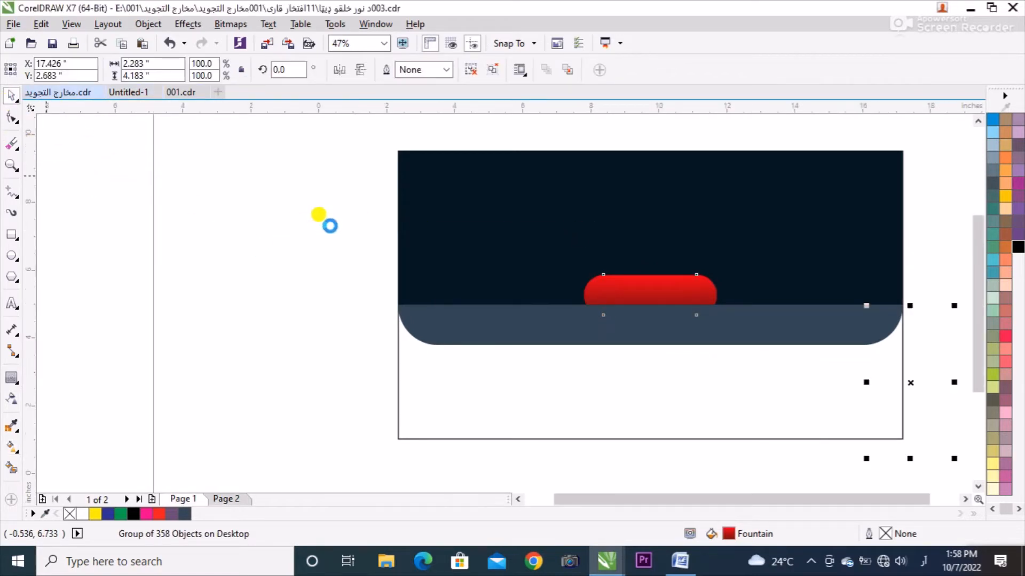
{"action": "left_click", "coordinate": [129, 92]}
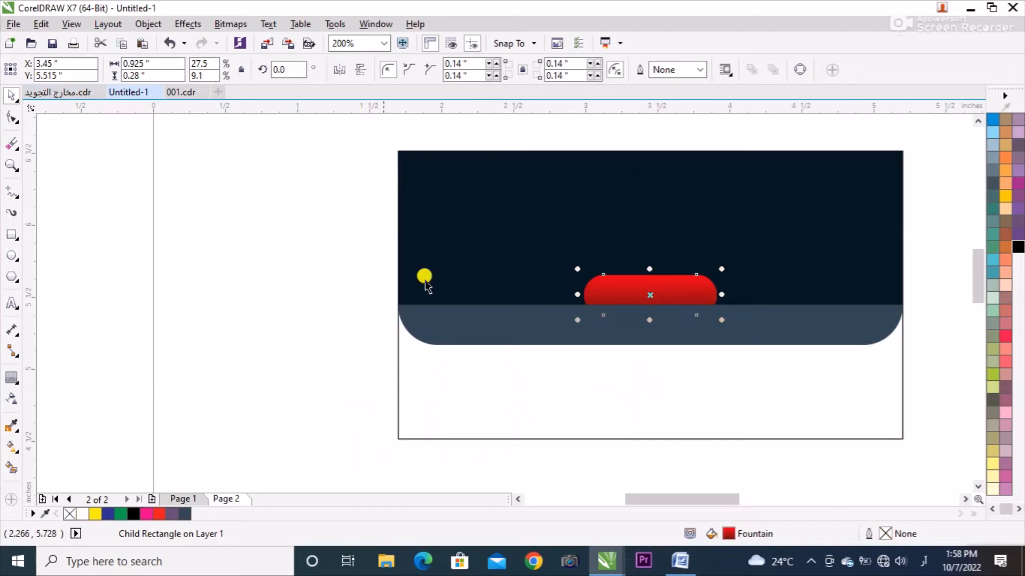
{"action": "left_click", "coordinate": [193, 236]}
{"action": "scroll", "coordinate": [668, 324], "scroll_direction": "down", "scroll_amount": 1}
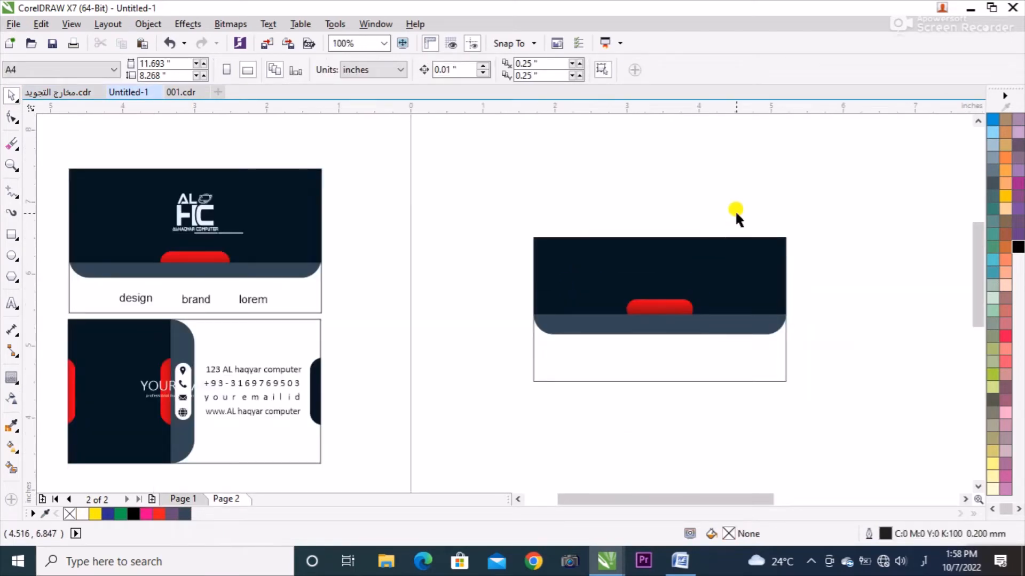
Copy the "design", "brand", "lorem" text group from the reference card and centre it horizontally on the new card.
{"action": "left_click_drag", "start_coordinate": [464, 206], "coordinate": [487, 444]}
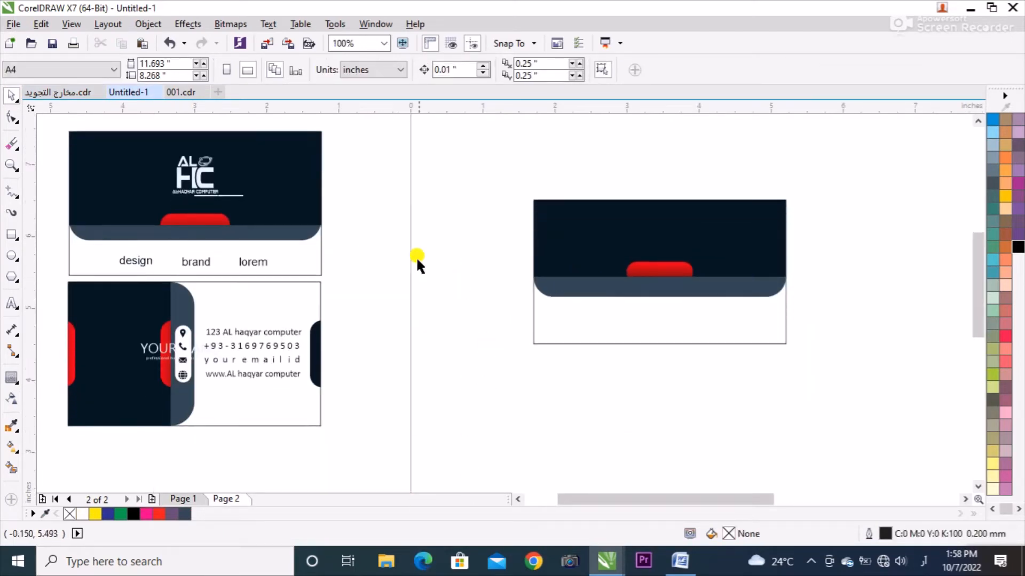
{"action": "left_click", "coordinate": [223, 261]}
{"action": "left_click_drag", "start_coordinate": [208, 261], "coordinate": [473, 301]}
{"action": "right_click", "coordinate": [473, 300]}
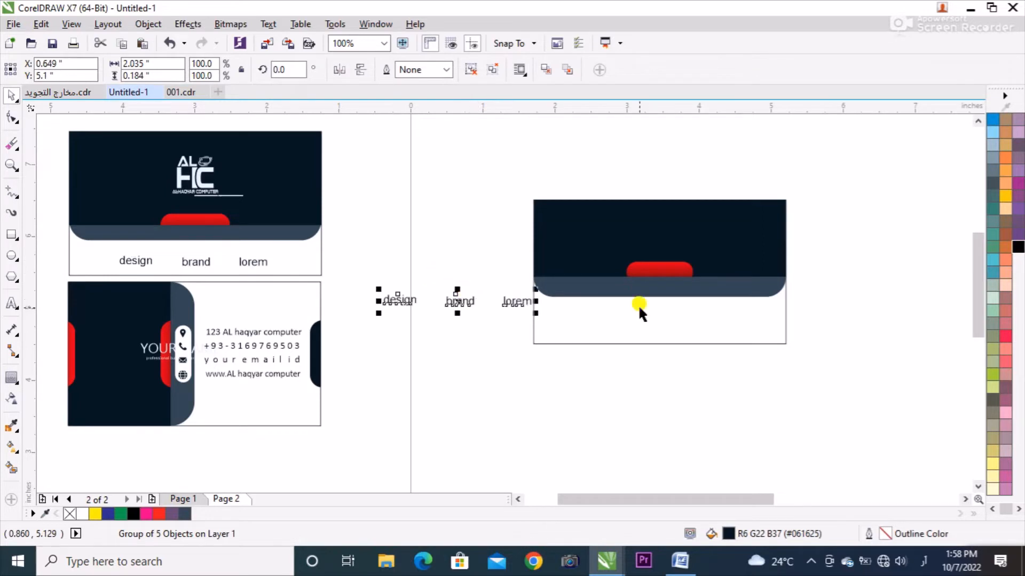
{"action": "left_click", "coordinate": [647, 310], "text": "shift"}
{"action": "key", "text": "c"}
{"action": "key", "text": "n"}
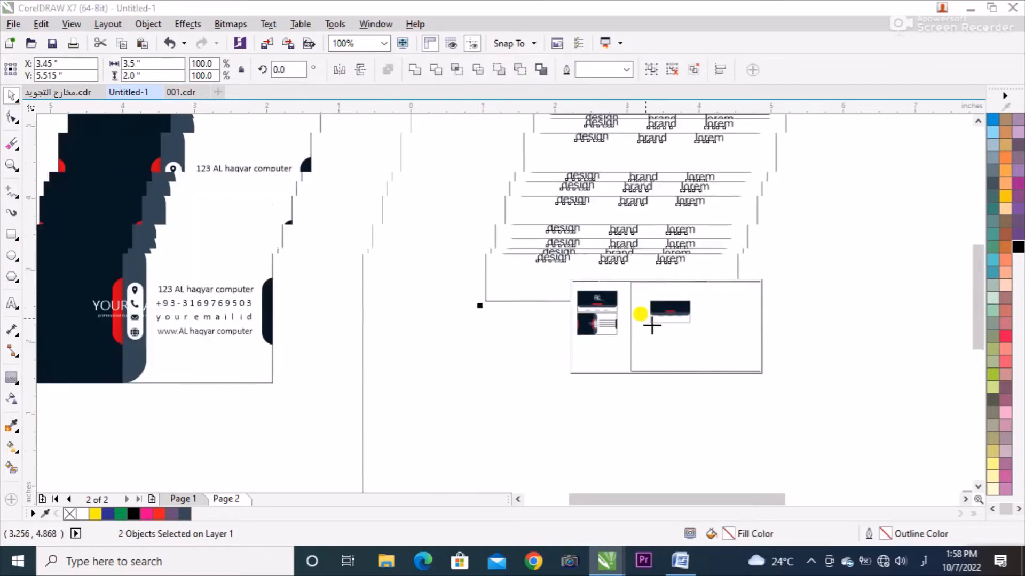
{"action": "left_click", "coordinate": [614, 328]}
{"action": "left_click", "coordinate": [553, 343]}
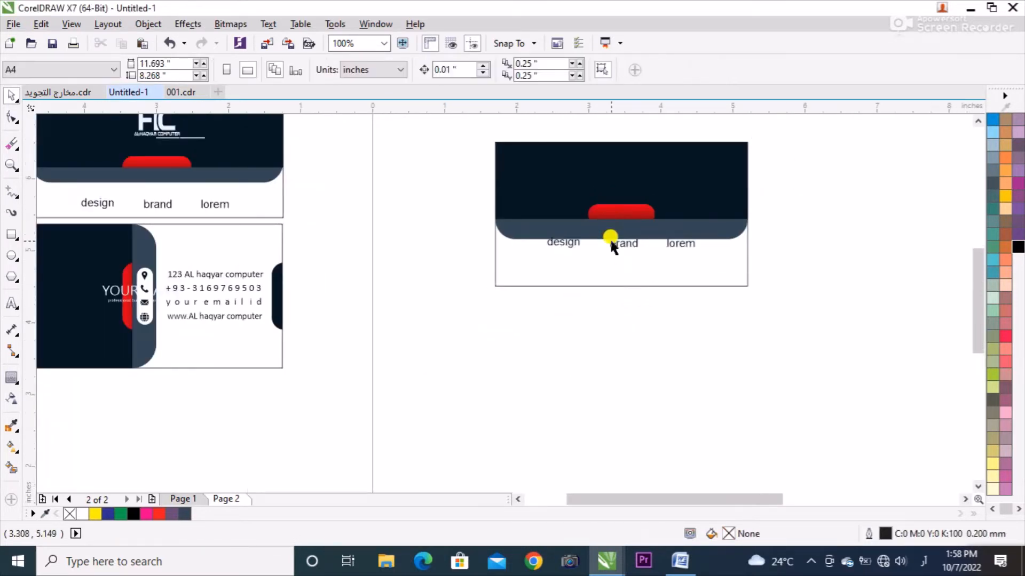
Move the text group down into the white strip below the slate band and enlarge it slightly.
{"action": "left_click", "coordinate": [612, 238]}
{"action": "left_click", "coordinate": [614, 271], "text": "shift"}
{"action": "key", "text": "b"}
{"action": "left_click", "coordinate": [597, 330]}
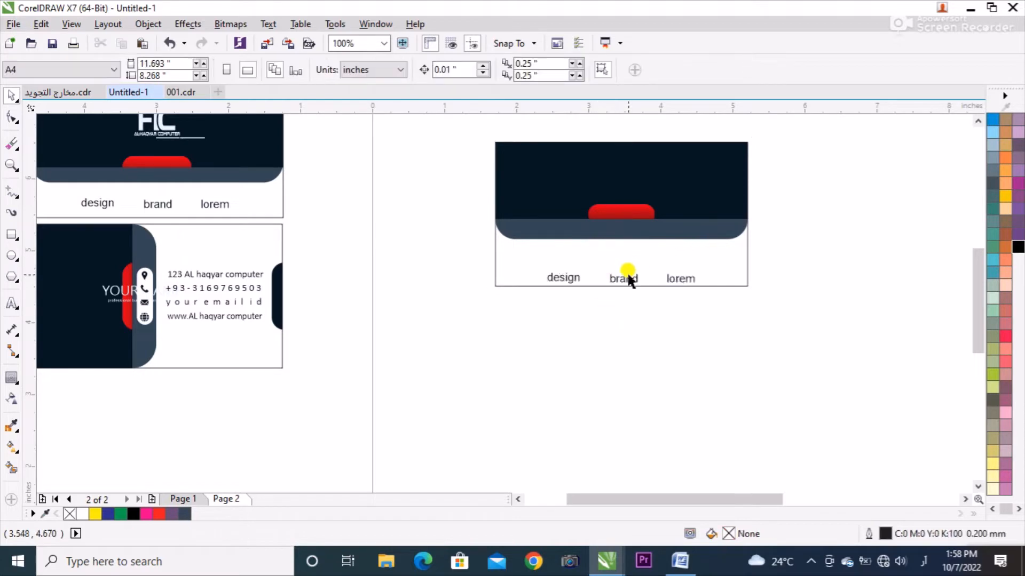
{"action": "left_click", "coordinate": [629, 276]}
{"action": "left_click_drag", "start_coordinate": [630, 277], "coordinate": [713, 280]}
{"action": "left_click", "coordinate": [658, 326]}
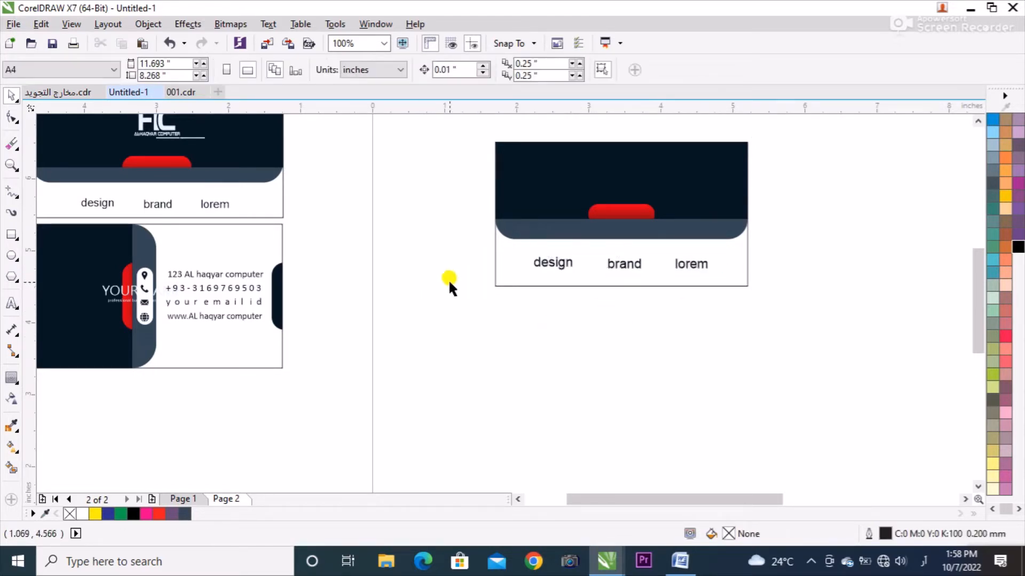
Duplicate the whole card directly below the original and delete the text group from the copy.
{"action": "scroll", "coordinate": [457, 280], "scroll_direction": "down", "scroll_amount": 1}
{"action": "left_click_drag", "start_coordinate": [436, 328], "coordinate": [738, 135]}
{"action": "left_click_drag", "start_coordinate": [641, 165], "coordinate": [631, 289]}
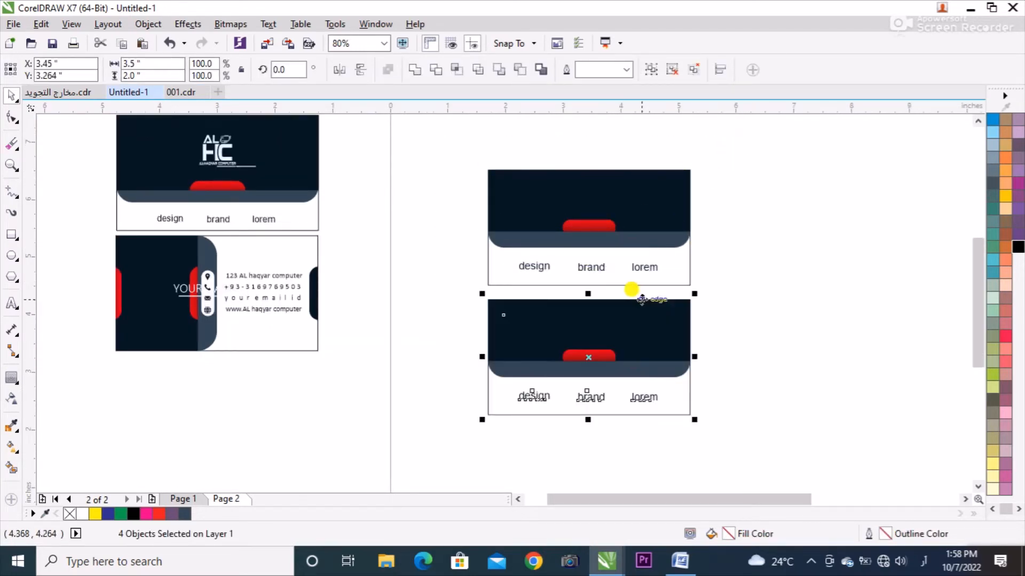
{"action": "left_click", "coordinate": [747, 302]}
{"action": "left_click", "coordinate": [644, 397]}
{"action": "key", "text": "Delete"}
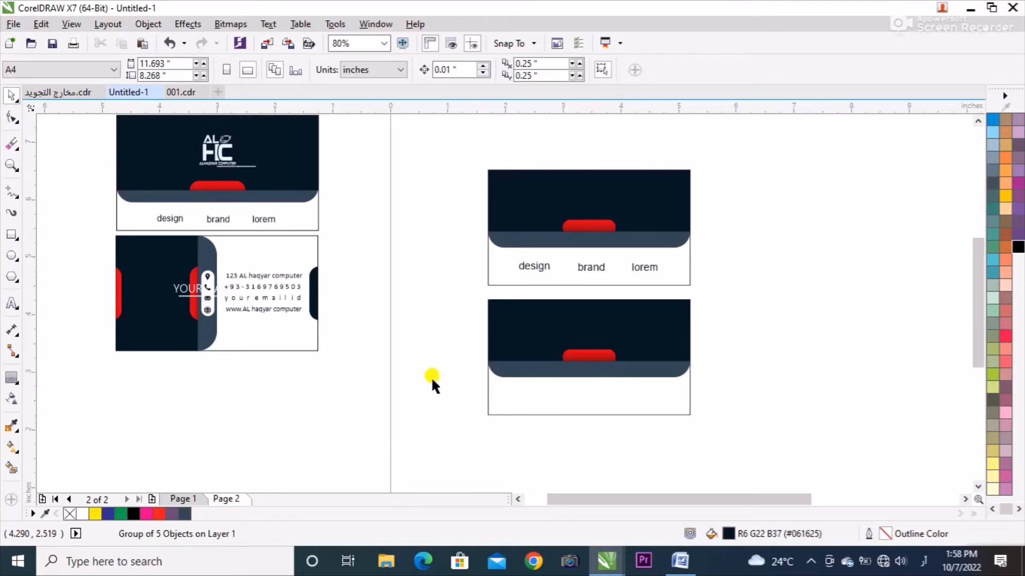
Group the navy and slate shapes of the lower card and rotate the group 90 degrees.
{"action": "left_click_drag", "start_coordinate": [442, 397], "coordinate": [758, 283]}
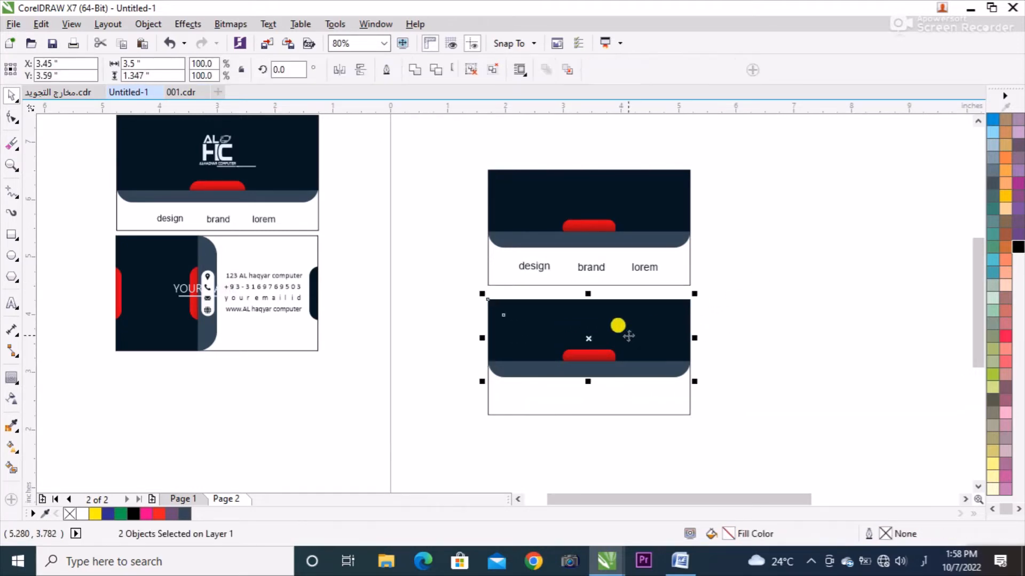
{"action": "key", "text": "ctrl+g"}
{"action": "right_click", "coordinate": [619, 333]}
{"action": "left_click", "coordinate": [524, 332]}
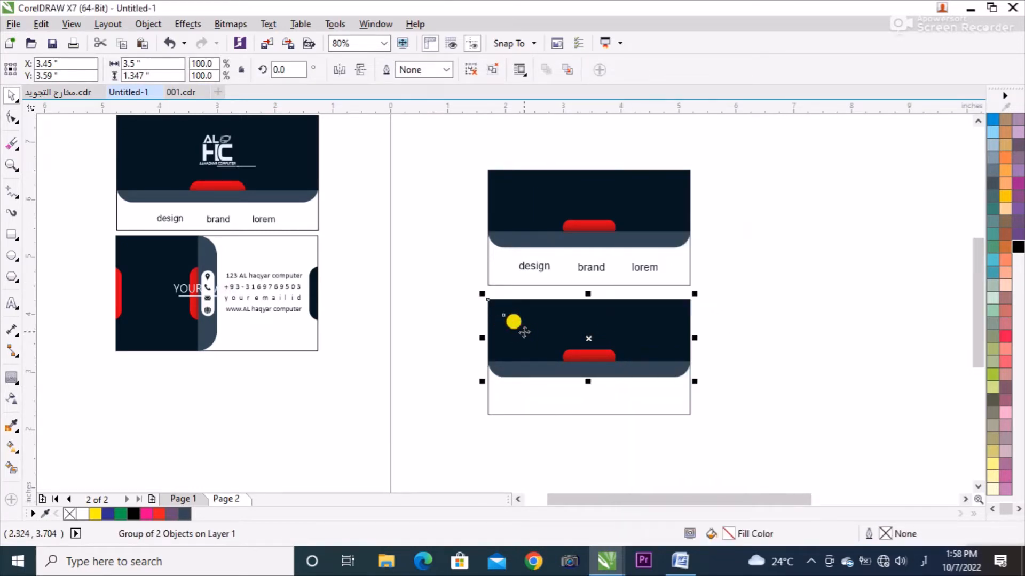
{"action": "left_click_drag", "start_coordinate": [305, 71], "coordinate": [178, 73]}
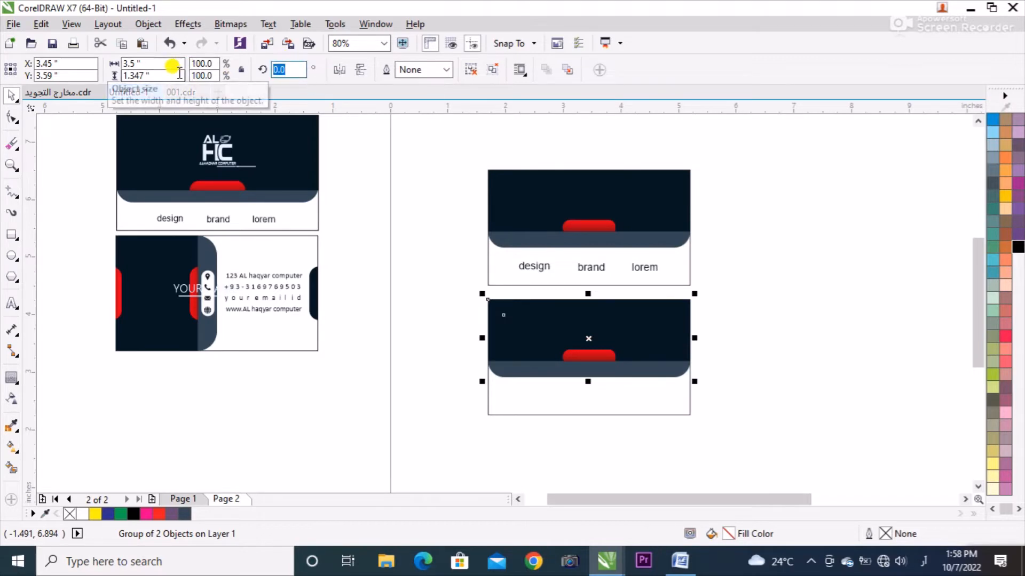
{"action": "type", "text": "90"}
{"action": "key", "text": "Return"}
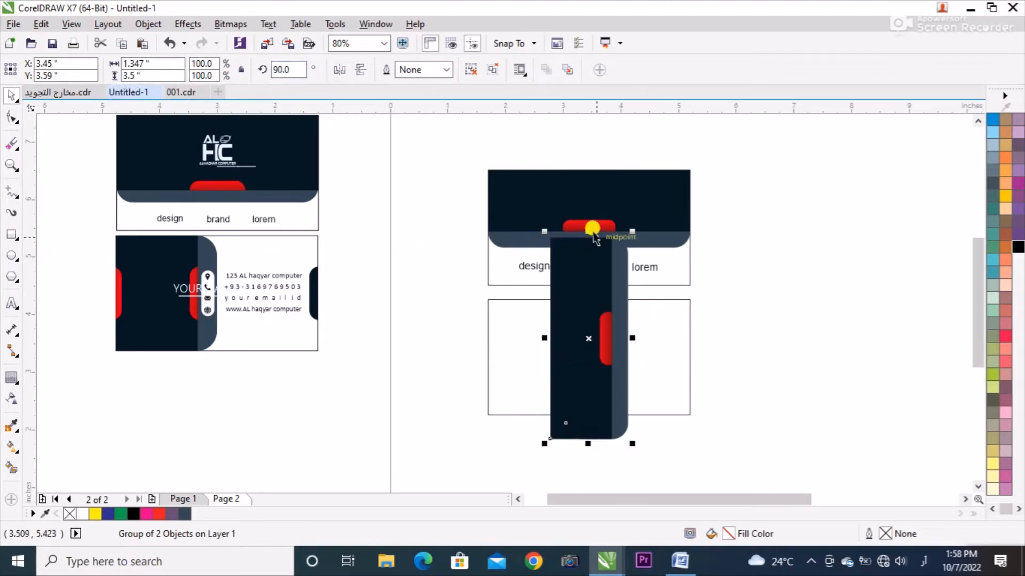
Set the rotated group's height to 2 inches, keeping its width.
{"action": "left_click_drag", "start_coordinate": [588, 231], "coordinate": [579, 277]}
{"action": "double_click", "coordinate": [155, 71]}
{"action": "type", "text": "2"}
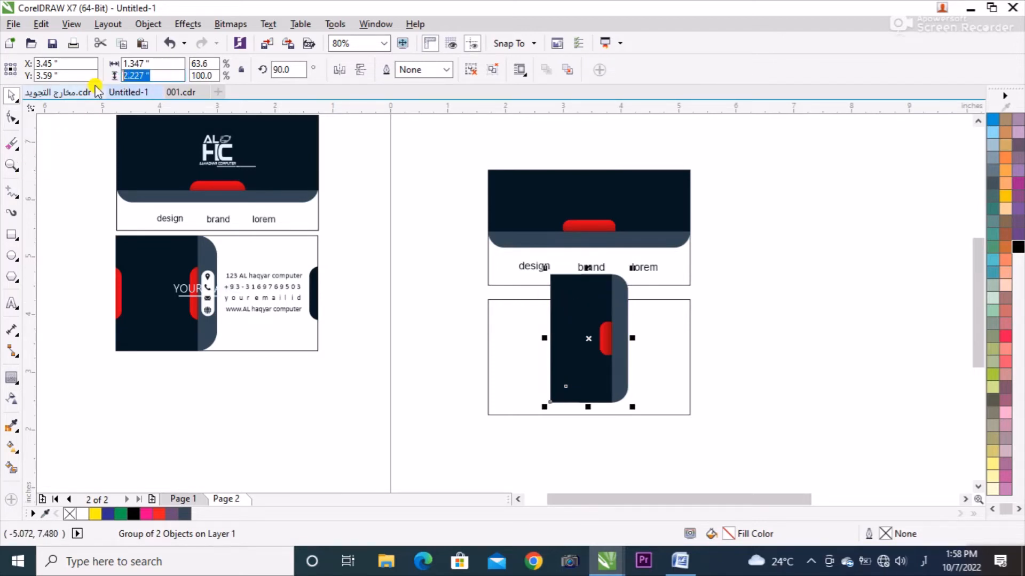
{"action": "key", "text": "Return"}
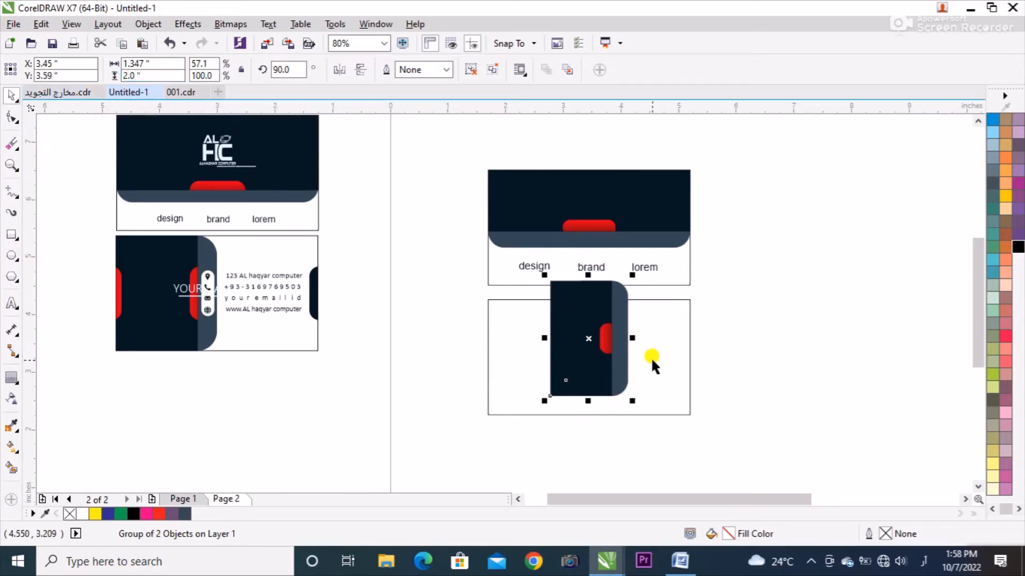
Centre the rotated group on the lower card's frame and ungroup its navy and slate shapes.
{"action": "left_click", "coordinate": [662, 305], "text": "shift"}
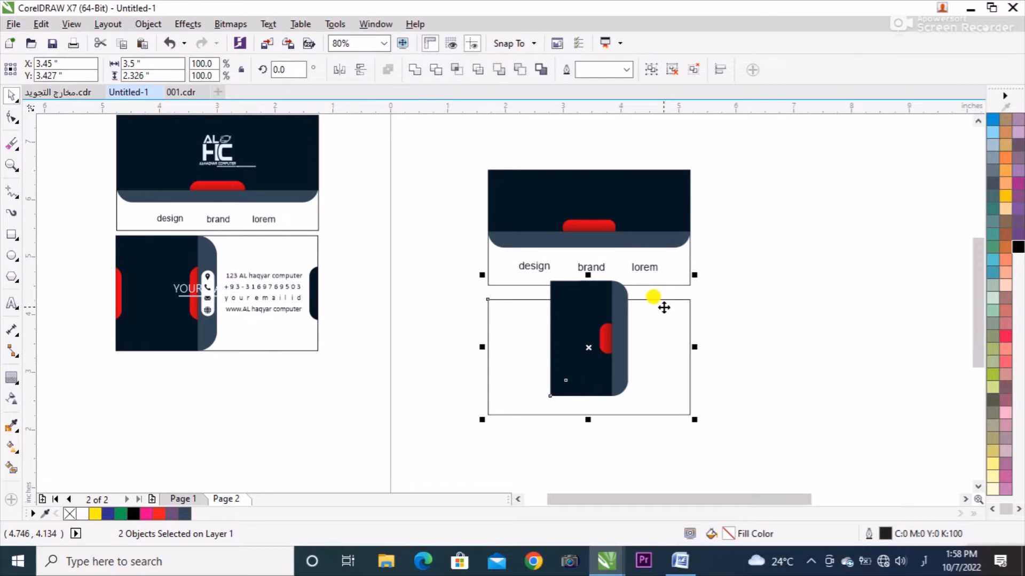
{"action": "key", "text": "c"}
{"action": "left_click", "coordinate": [595, 350]}
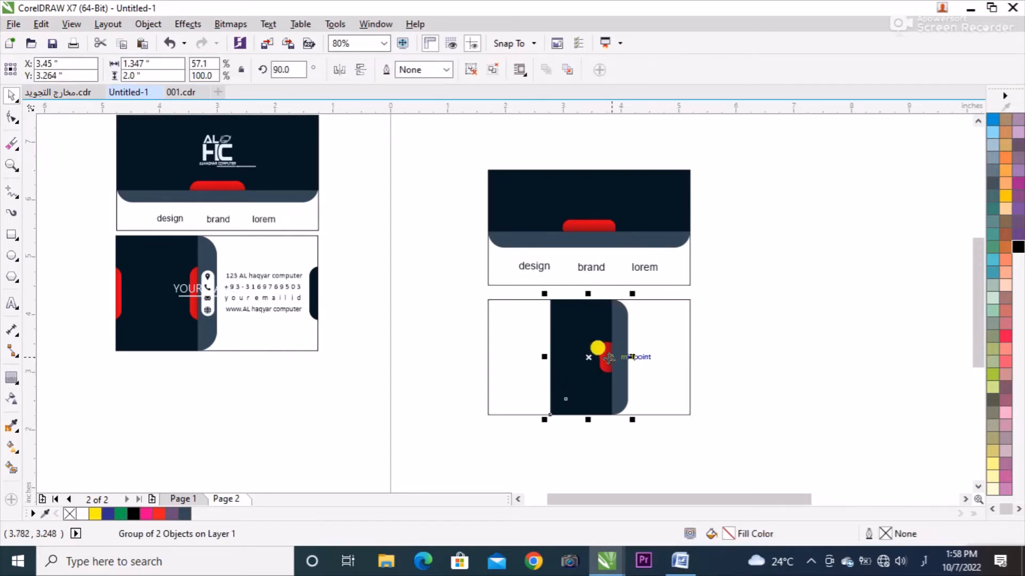
{"action": "left_click", "coordinate": [592, 352], "text": "ctrl"}
{"action": "left_click", "coordinate": [602, 353], "text": "alt"}
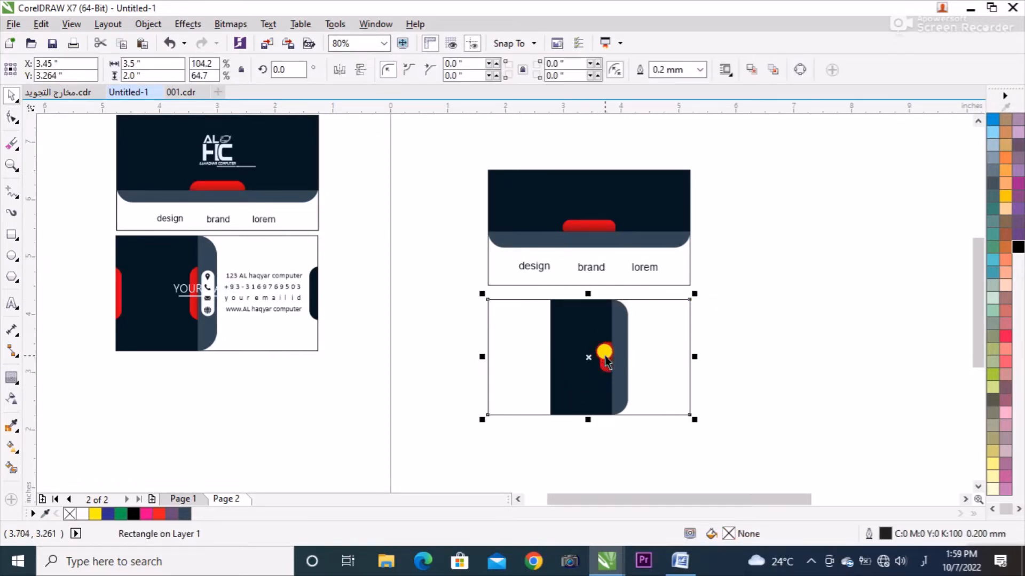
{"action": "left_click", "coordinate": [593, 354], "text": "alt"}
{"action": "left_click", "coordinate": [383, 225]}
Lengthen the clipped red tab to about 1.02 inches and place a duplicate on the navy panel's left edge.
{"action": "left_click", "coordinate": [570, 359]}
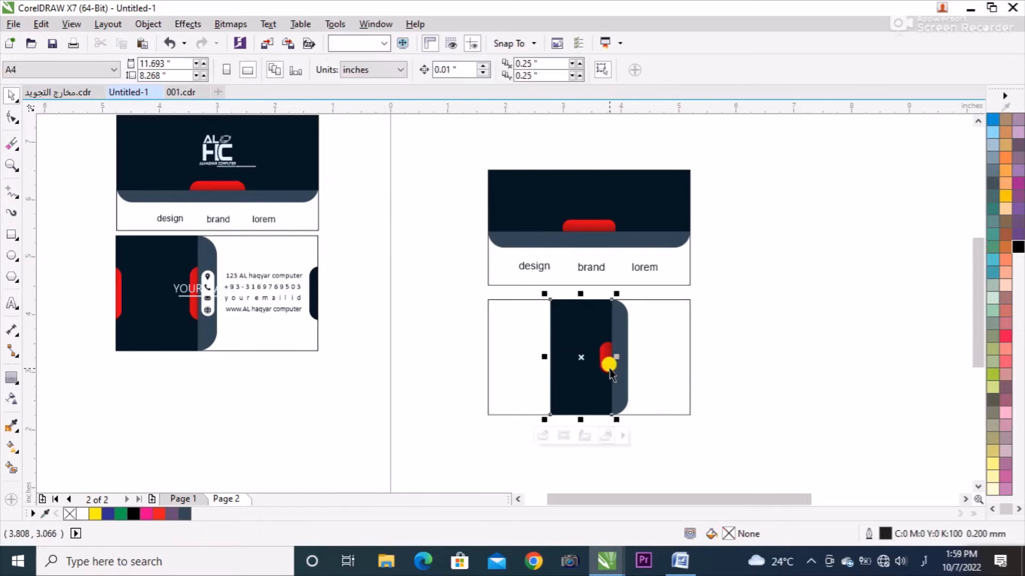
{"action": "left_click", "coordinate": [604, 354]}
{"action": "left_click", "coordinate": [609, 359], "text": "ctrl"}
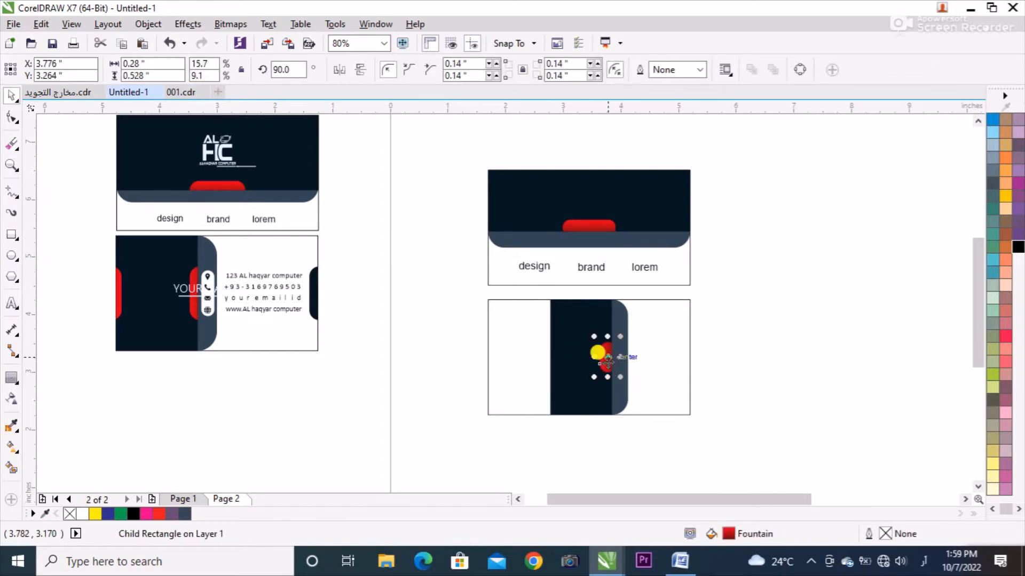
{"action": "left_click_drag", "start_coordinate": [607, 374], "coordinate": [551, 363]}
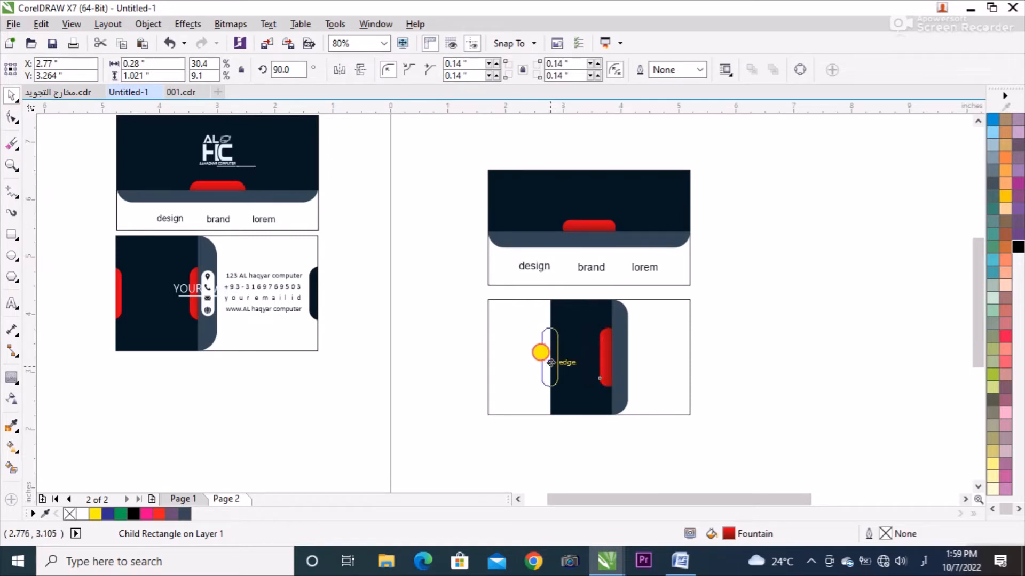
{"action": "right_click", "coordinate": [551, 363]}
{"action": "key", "text": "Right"}
{"action": "key", "text": "Right"}
{"action": "key", "text": "Right"}
{"action": "key", "text": "Right"}
{"action": "key", "text": "Right"}
{"action": "key", "text": "Right"}
{"action": "key", "text": "Right"}
{"action": "key", "text": "Right"}
{"action": "key", "text": "Right"}
{"action": "key", "text": "Right"}
{"action": "key", "text": "Right"}
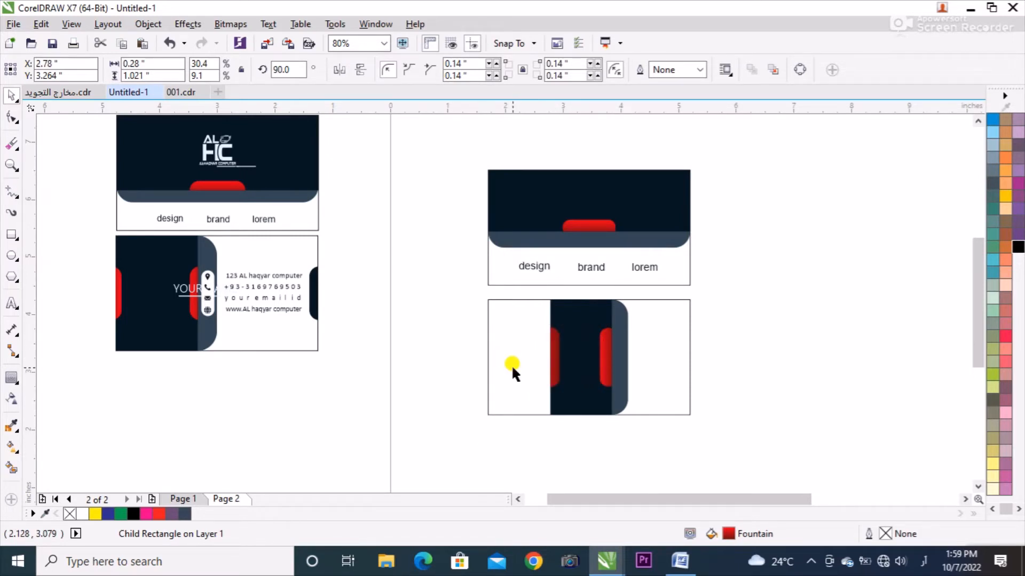
Nudge the outer red tab left along the navy panel's edge and shift the inner red tab toward the slate band.
{"action": "key", "text": "Left"}
{"action": "key", "text": "Left"}
{"action": "key", "text": "Left"}
{"action": "key", "text": "Left"}
{"action": "key", "text": "Left"}
{"action": "key", "text": "Left"}
{"action": "key", "text": "Left"}
{"action": "key", "text": "Left"}
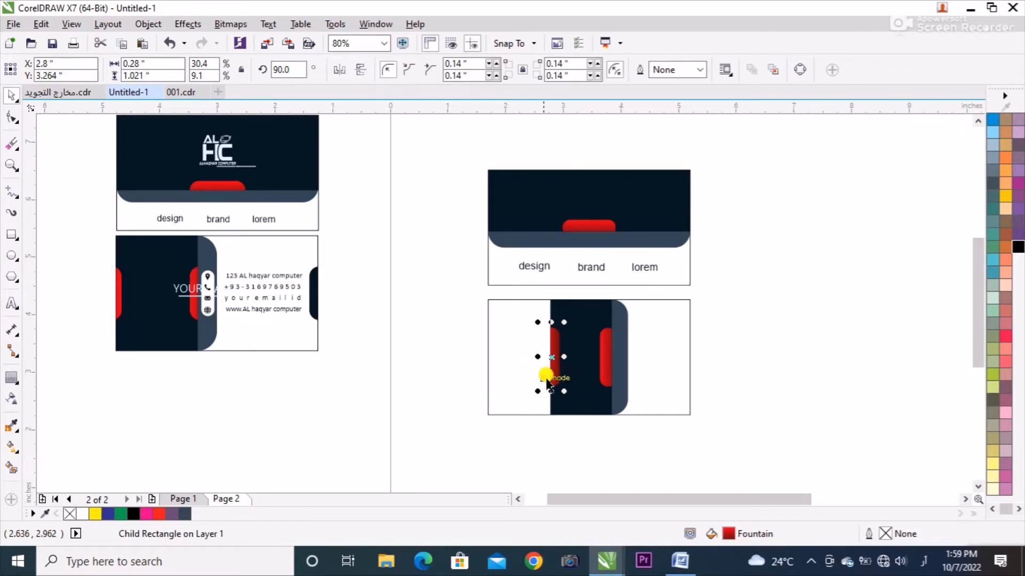
{"action": "key", "text": "Left"}
{"action": "key", "text": "Left"}
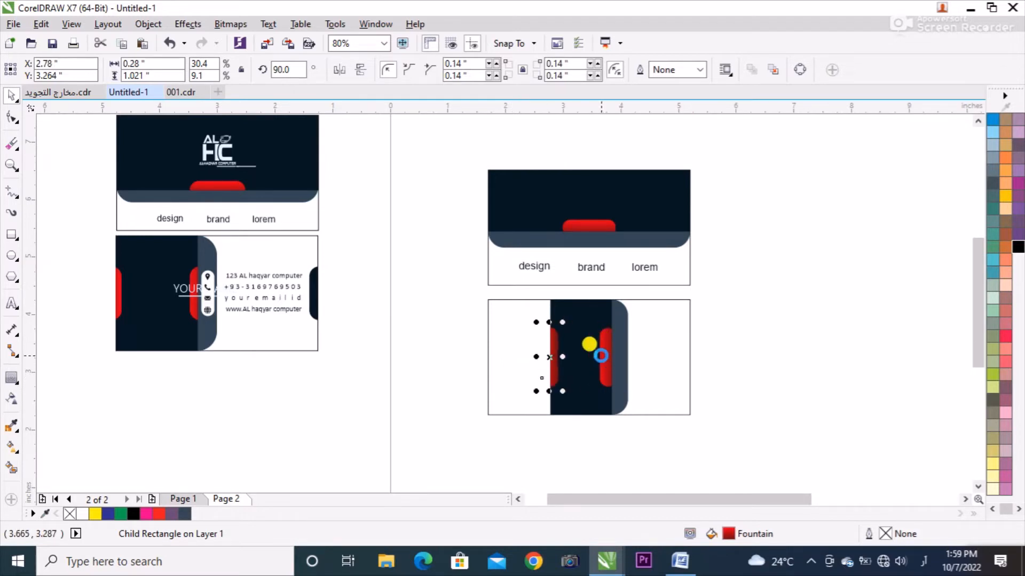
{"action": "left_click", "coordinate": [601, 362]}
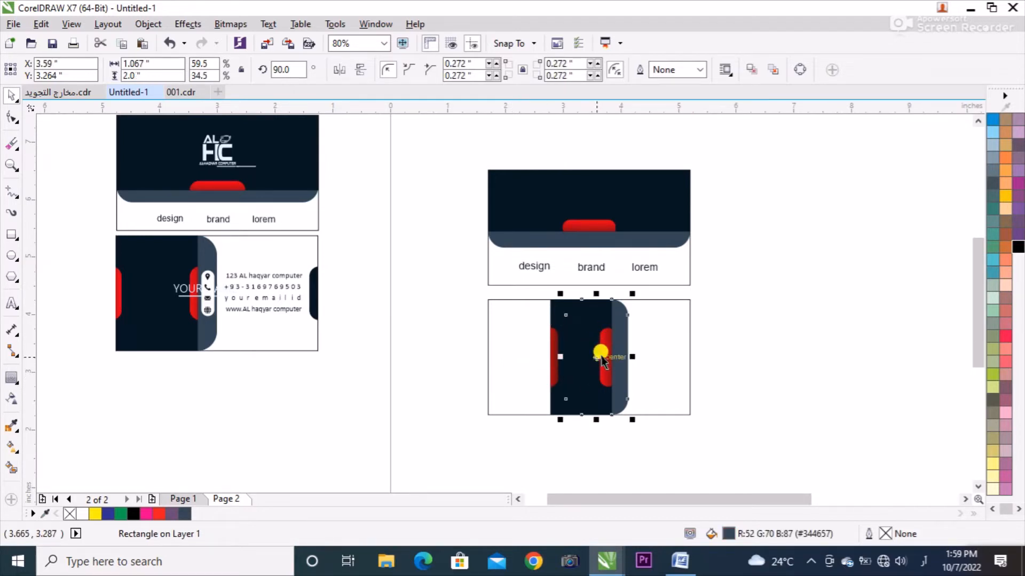
{"action": "left_click", "coordinate": [599, 335], "text": "ctrl"}
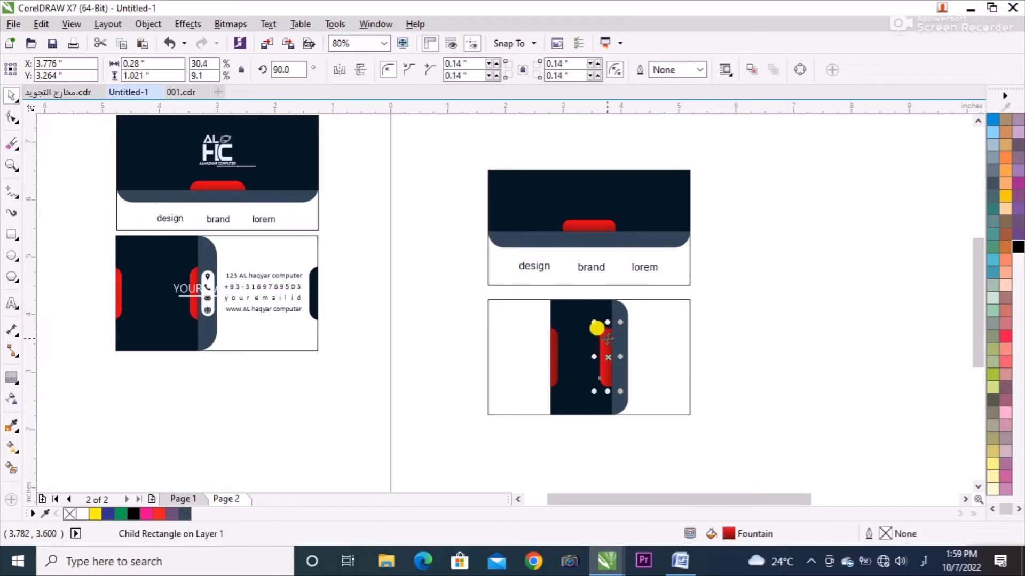
{"action": "left_click_drag", "start_coordinate": [608, 339], "coordinate": [613, 347]}
Group the lower card's navy and slate shapes and align the group to the left edge of the card's frame.
{"action": "mouse_move", "coordinate": [683, 285]}
{"action": "left_mouse_down"}
{"action": "mouse_move", "coordinate": [590, 382]}
{"action": "mouse_move", "coordinate": [519, 420]}
{"action": "mouse_move", "coordinate": [684, 296]}
{"action": "left_mouse_up"}
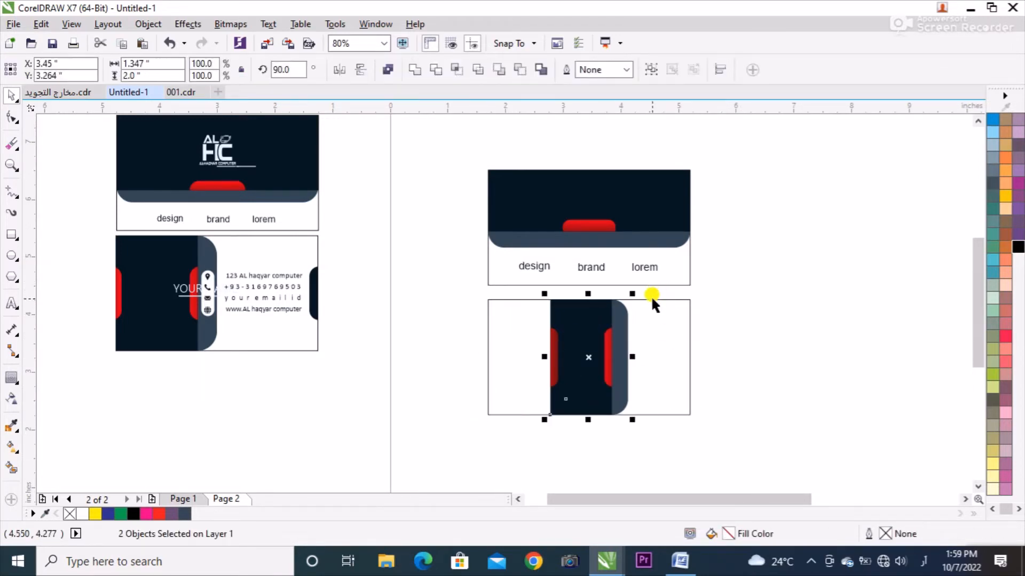
{"action": "key", "text": "ctrl+g"}
{"action": "left_click", "coordinate": [637, 332], "text": "shift"}
{"action": "key", "text": "l"}
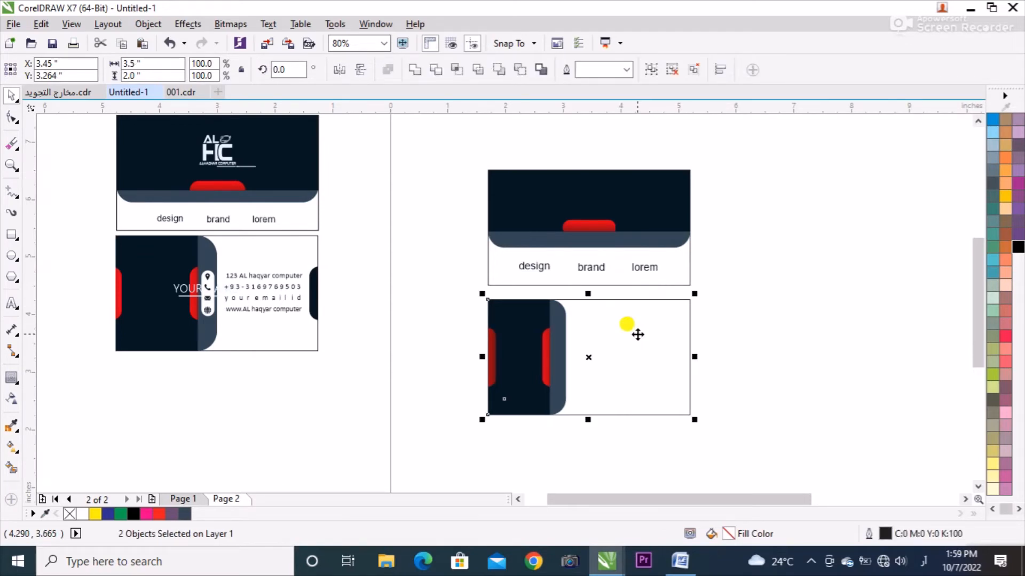
{"action": "left_click", "coordinate": [350, 356]}
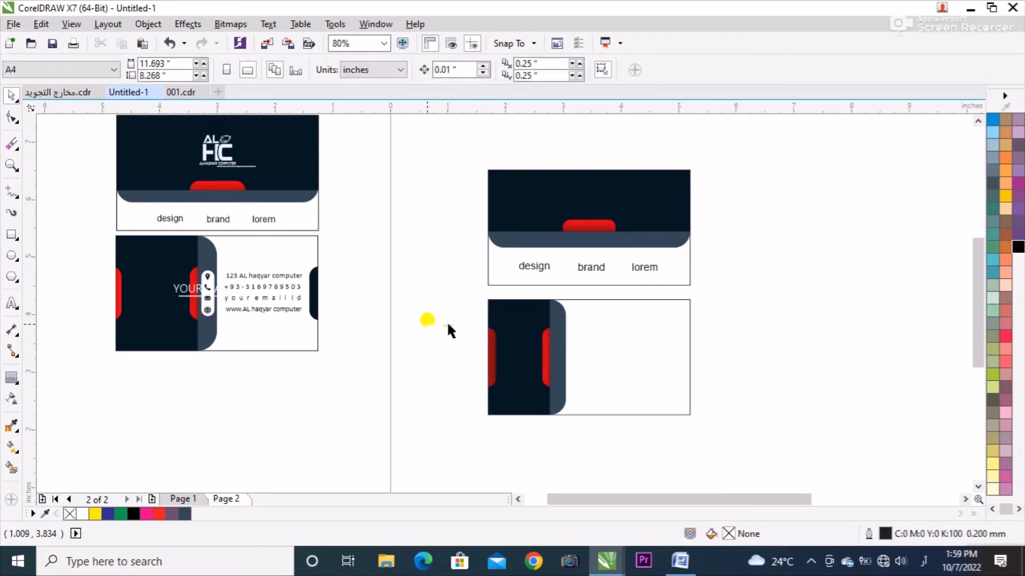
Duplicate the slate rounded rectangle and place the copy across the lower card's right edge.
{"action": "left_click", "coordinate": [546, 322], "text": "ctrl"}
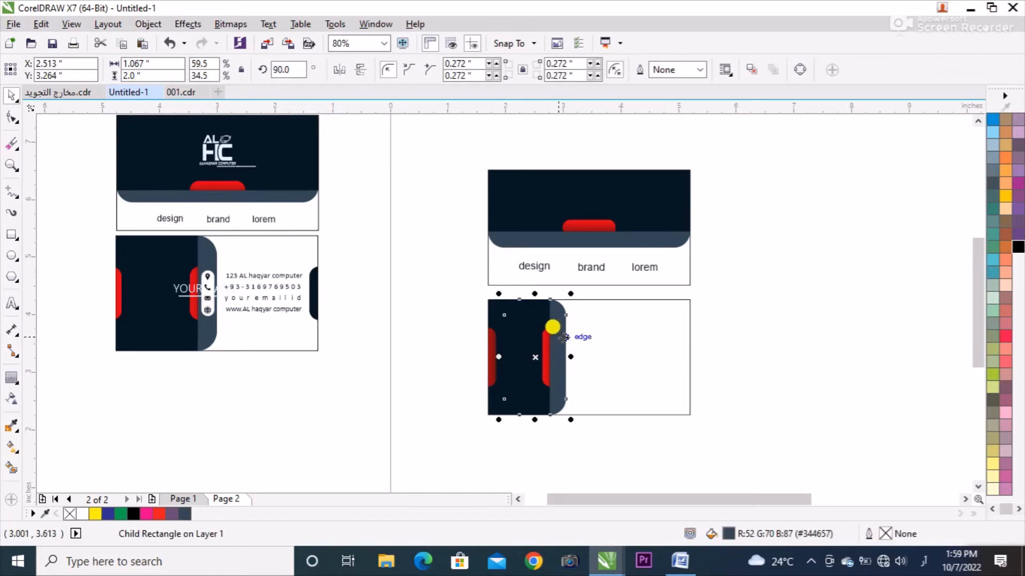
{"action": "left_click_drag", "start_coordinate": [491, 352], "coordinate": [647, 361]}
{"action": "key", "text": "ctrl+z"}
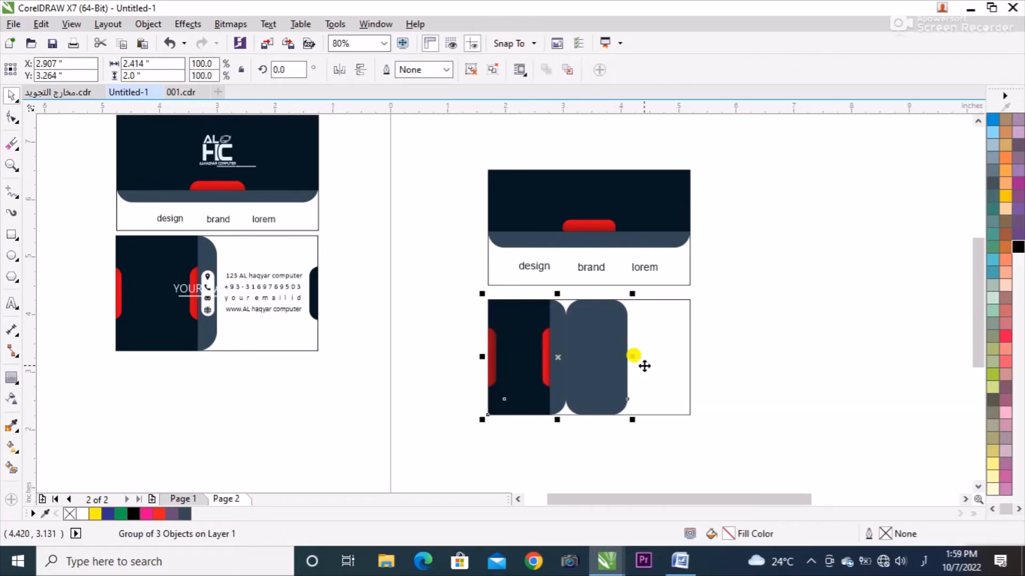
{"action": "left_click", "coordinate": [602, 336], "text": "ctrl"}
{"action": "left_click_drag", "start_coordinate": [603, 332], "coordinate": [692, 331]}
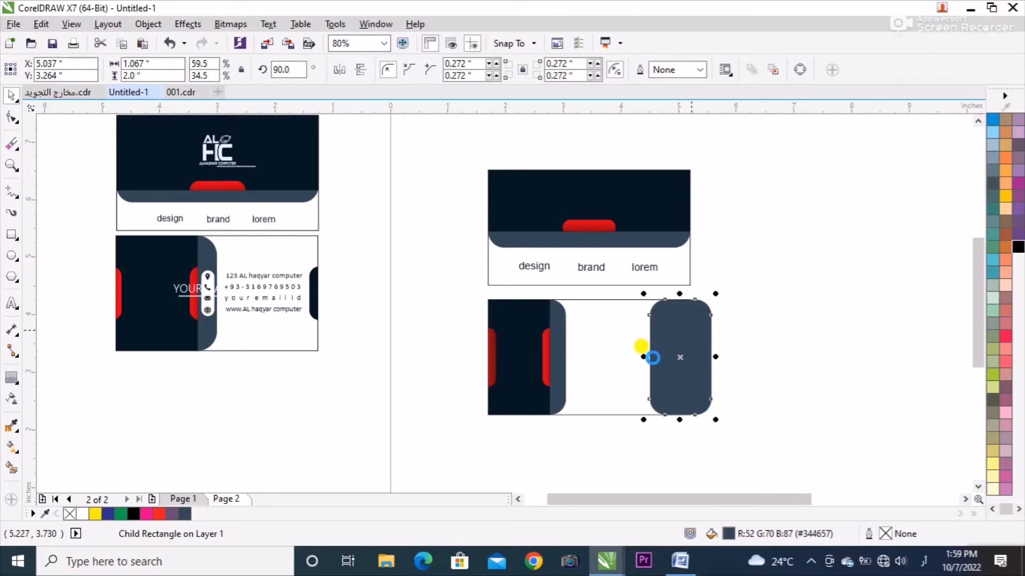
Shrink the slate copy to about 0.325 by 0.542 inches and recolour it navy.
{"action": "left_click", "coordinate": [526, 294]}
{"action": "left_click_drag", "start_coordinate": [523, 318], "coordinate": [697, 361]}
{"action": "left_click", "coordinate": [663, 324]}
{"action": "scroll", "coordinate": [694, 359], "scroll_direction": "up", "scroll_amount": 3}
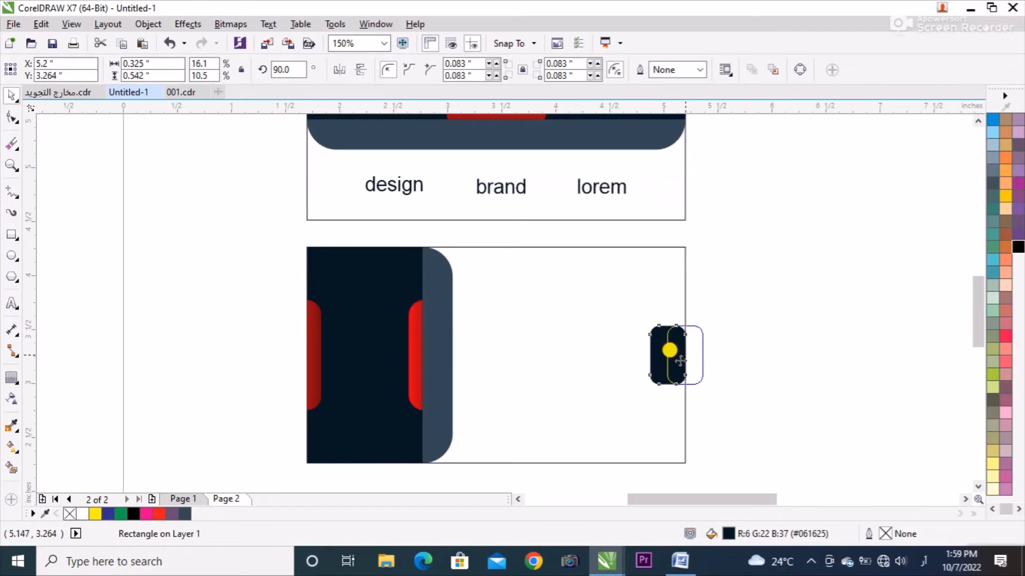
Align the small navy rectangle to the right edge of the lower card's frame and centre it vertically.
{"action": "left_click", "coordinate": [667, 296], "text": "shift"}
{"action": "key", "text": "r"}
{"action": "key", "text": "t"}
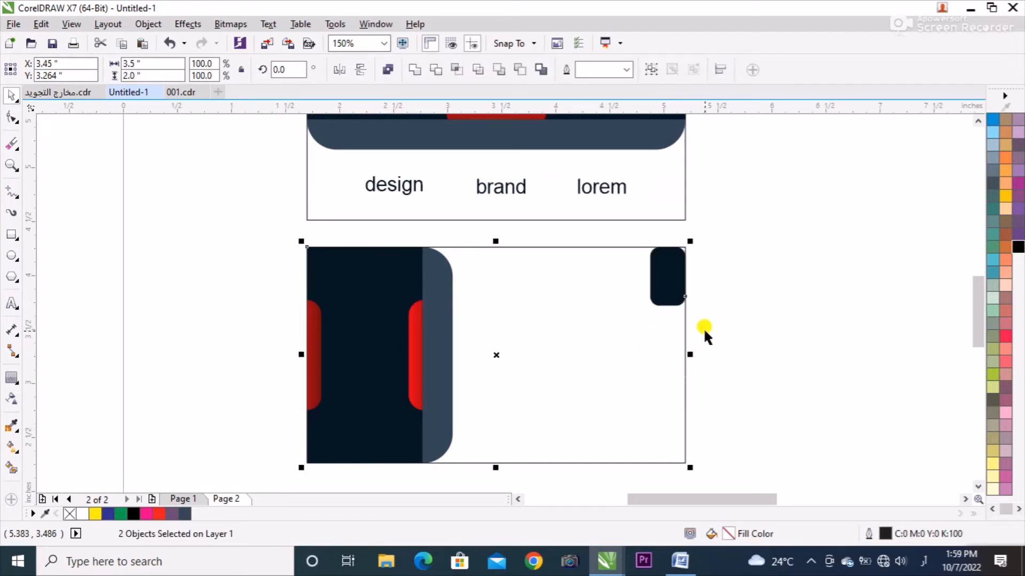
{"action": "key", "text": "e"}
{"action": "left_click", "coordinate": [735, 300]}
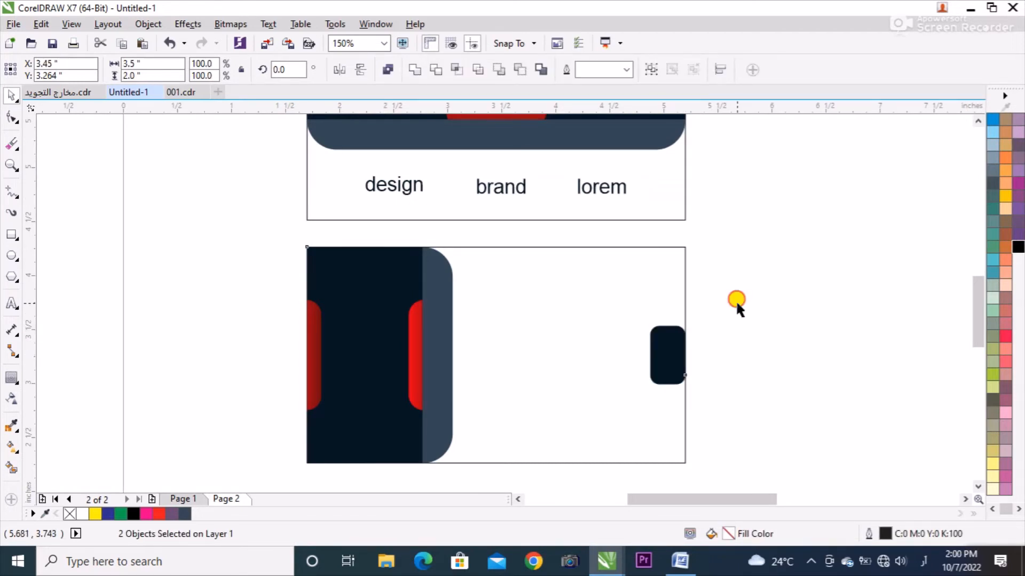
Stretch the small navy rectangle to about 1.069 inches high across the card's edge and round its corners to about 0.162 inches.
{"action": "left_click", "coordinate": [664, 347]}
{"action": "left_click_drag", "start_coordinate": [663, 348], "coordinate": [673, 406]}
{"action": "right_click", "coordinate": [701, 352]}
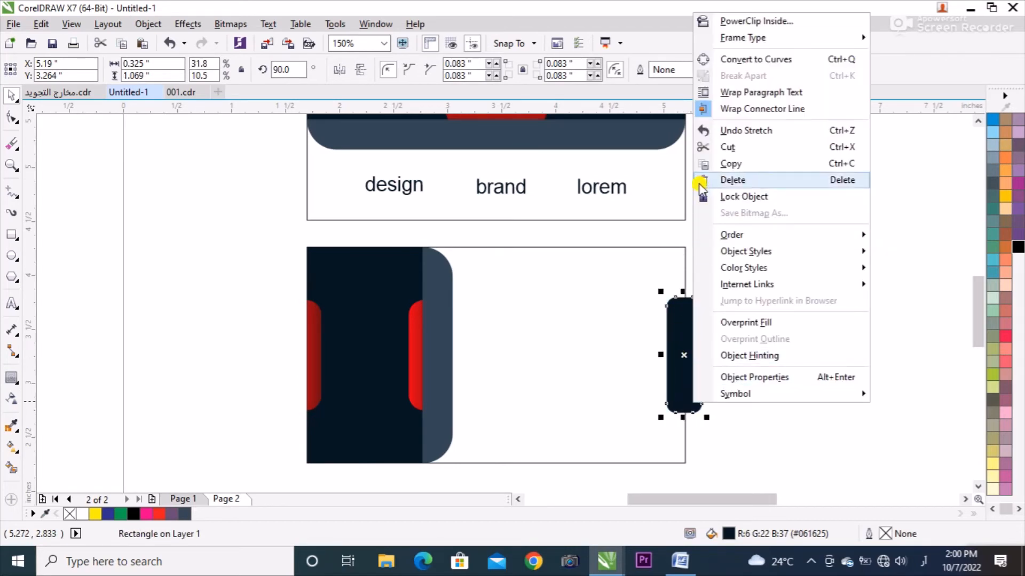
{"action": "left_click", "coordinate": [674, 315]}
{"action": "key", "text": "F10"}
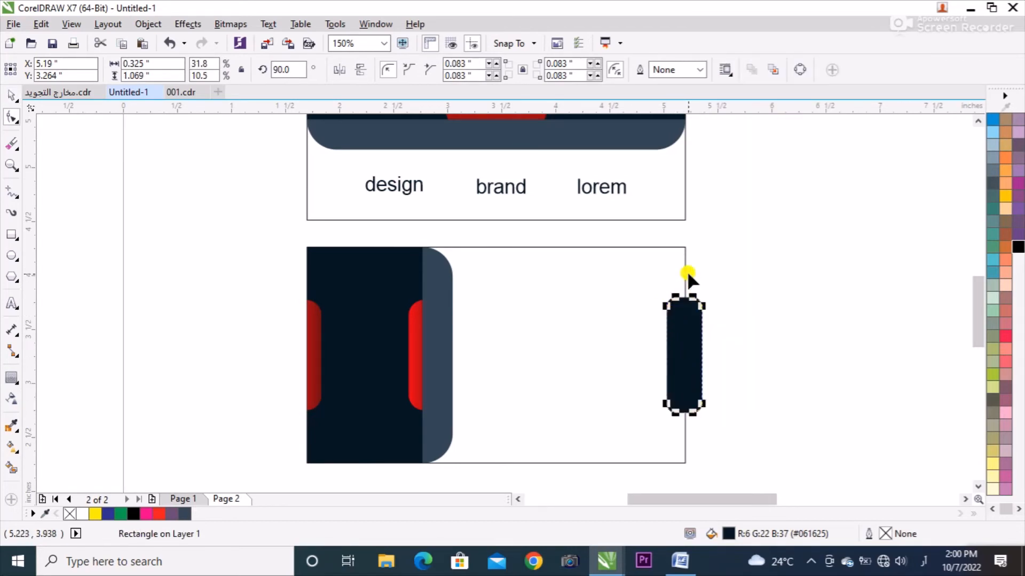
{"action": "left_click_drag", "start_coordinate": [670, 299], "coordinate": [681, 334]}
{"action": "key", "text": "space"}
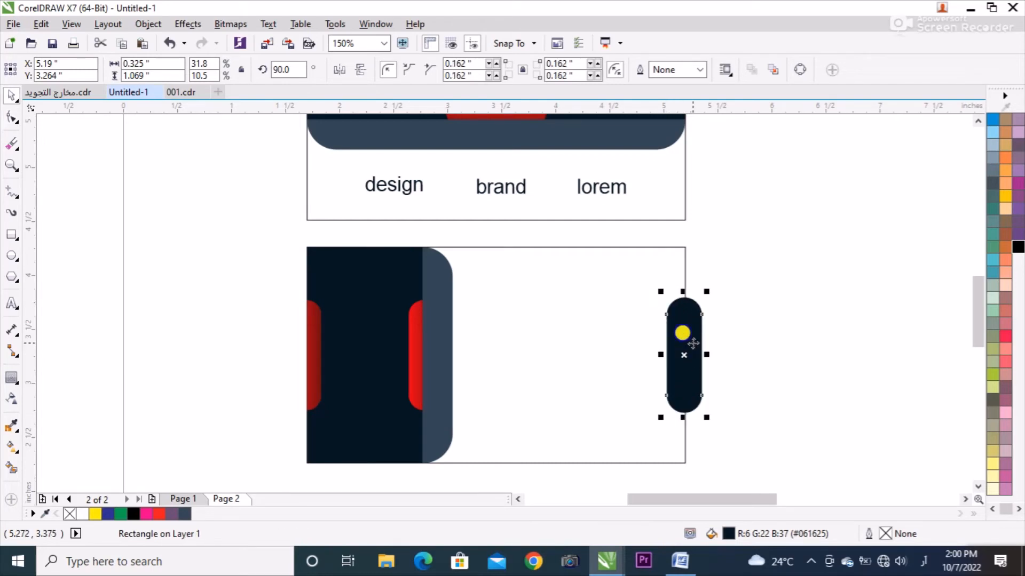
{"action": "right_click", "coordinate": [685, 335]}
{"action": "left_click", "coordinate": [745, 165]}
{"action": "left_click", "coordinate": [642, 246]}
{"action": "key", "text": "ctrl+z"}
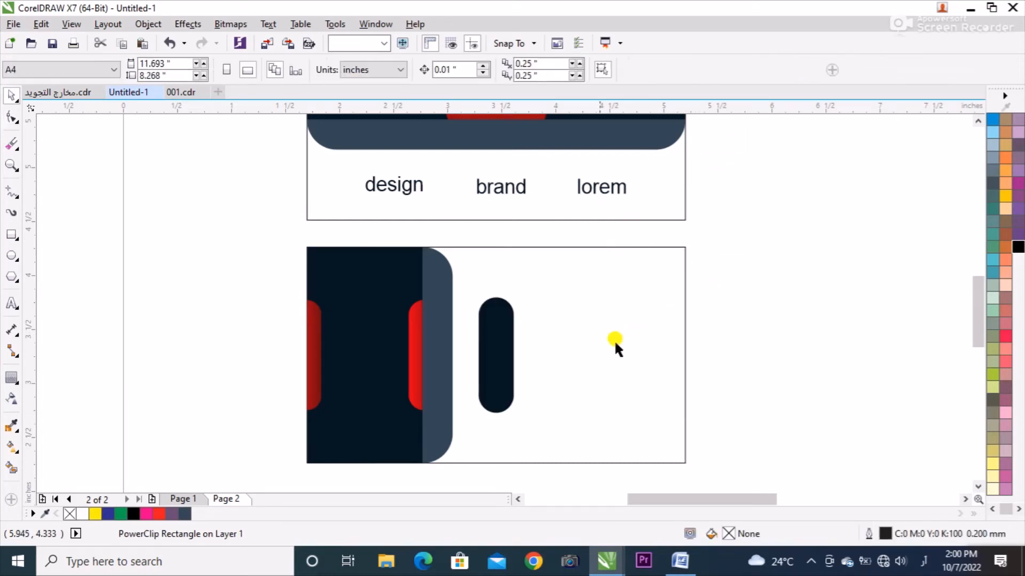
PowerClip the navy pill inside the lower card's frame and move it to straddle the frame's right edge.
{"action": "right_click", "coordinate": [694, 301]}
{"action": "left_click", "coordinate": [736, 163]}
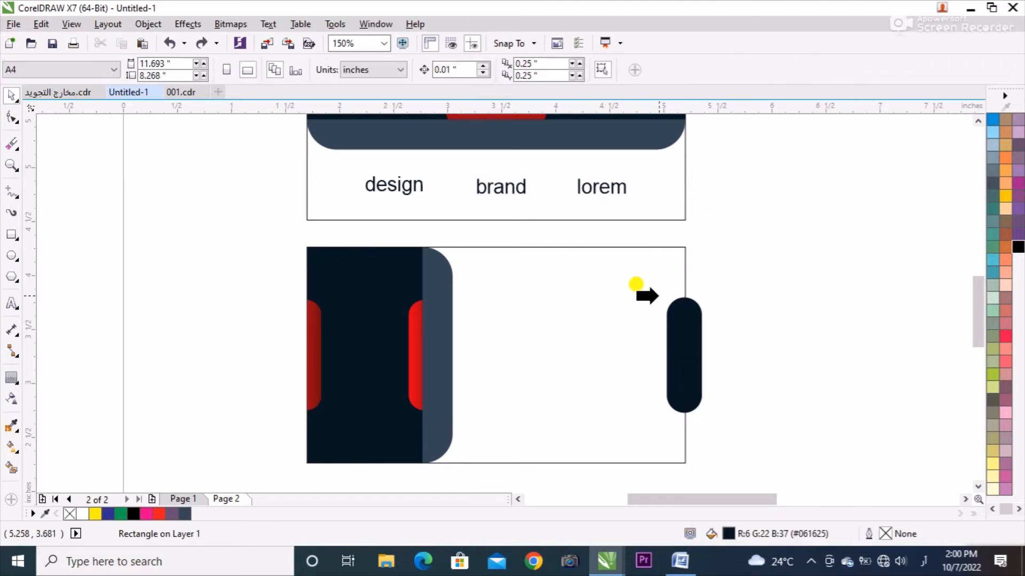
{"action": "left_click", "coordinate": [644, 294]}
{"action": "left_click", "coordinate": [497, 354]}
{"action": "left_click", "coordinate": [487, 293], "text": "ctrl"}
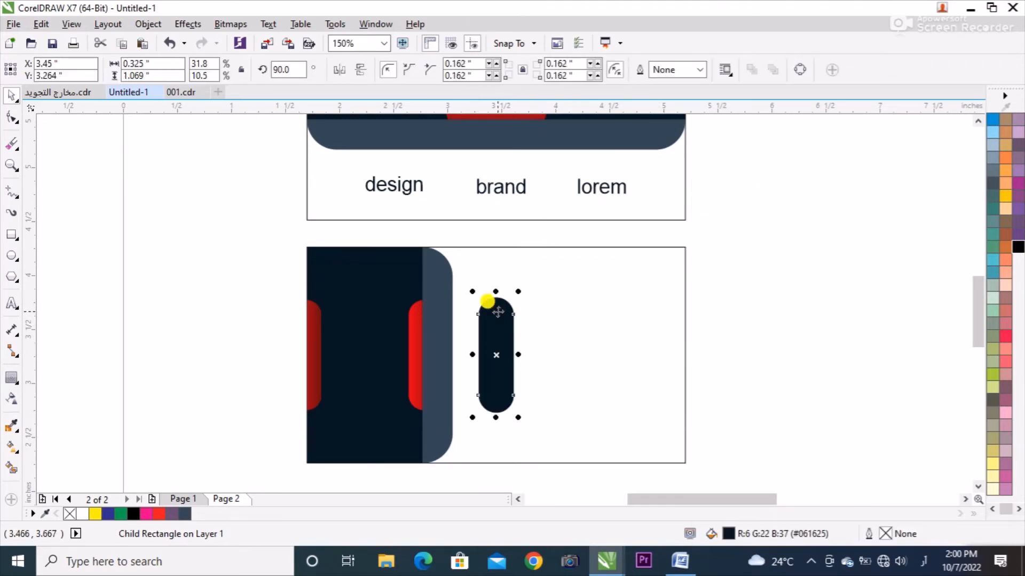
{"action": "left_click_drag", "start_coordinate": [487, 293], "coordinate": [689, 326]}
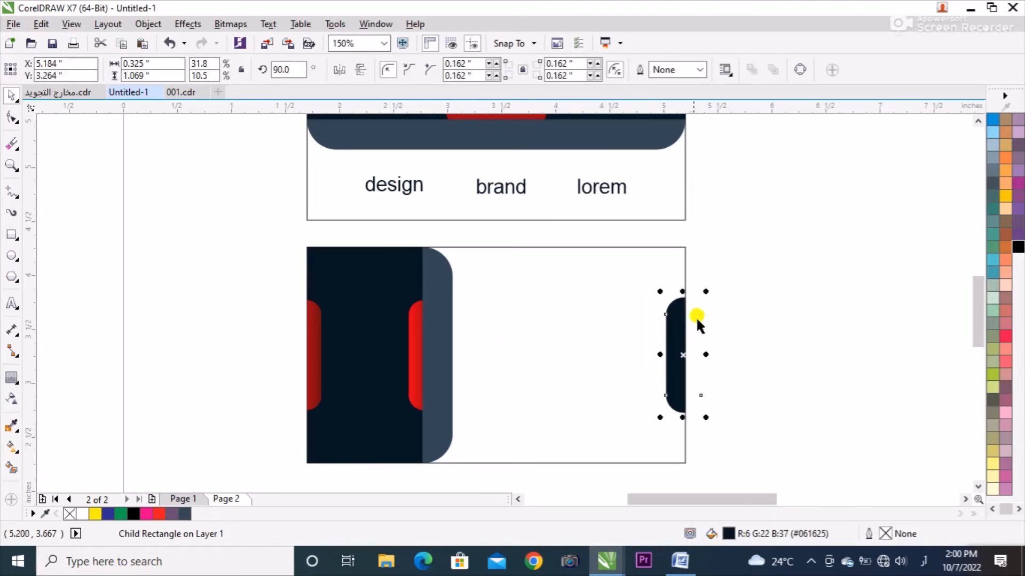
{"action": "left_click", "coordinate": [697, 357]}
Select the four contact text lines on the reference card's back and group them.
{"action": "scroll", "coordinate": [698, 356], "scroll_direction": "down", "scroll_amount": 1}
{"action": "left_click", "coordinate": [299, 290]}
{"action": "left_click_drag", "start_coordinate": [407, 247], "coordinate": [292, 315]}
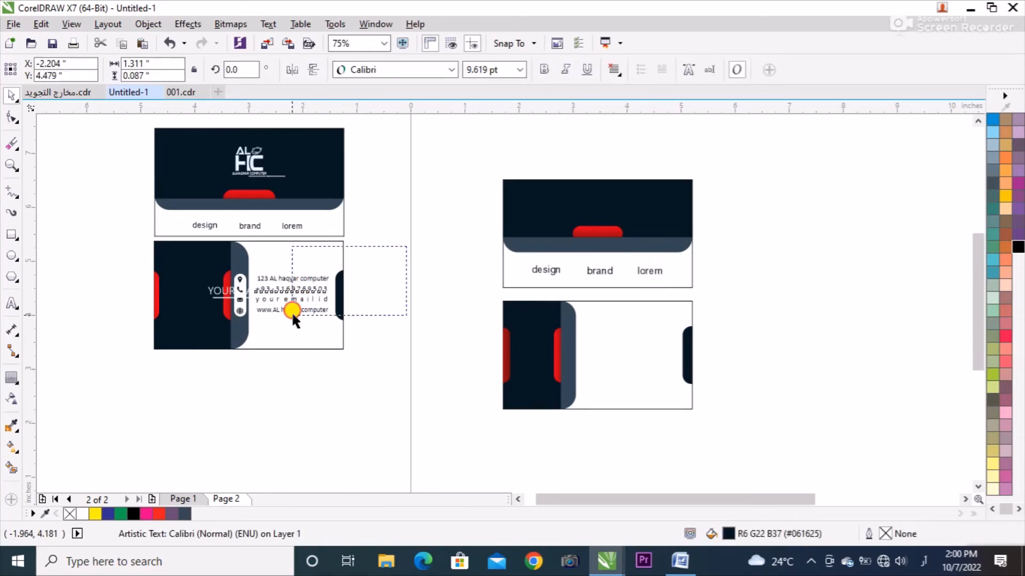
{"action": "left_click_drag", "start_coordinate": [251, 347], "coordinate": [252, 341]}
{"action": "key", "text": "ctrl+g"}
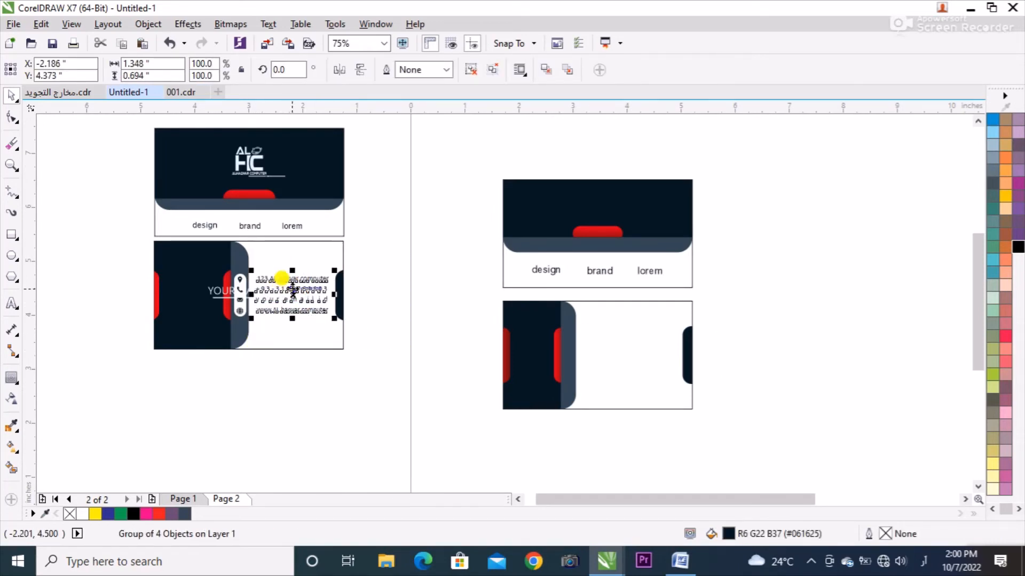
Copy the contact text group onto the lower card, enlarge it to about 1.70 by 0.875 inches and centre it vertically.
{"action": "left_click_drag", "start_coordinate": [286, 277], "coordinate": [675, 406]}
{"action": "key", "text": "Up"}
{"action": "key", "text": "Up"}
{"action": "key", "text": "Up"}
{"action": "key", "text": "Up"}
{"action": "key", "text": "Up"}
{"action": "key", "text": "Up"}
{"action": "key", "text": "Up"}
{"action": "key", "text": "Right"}
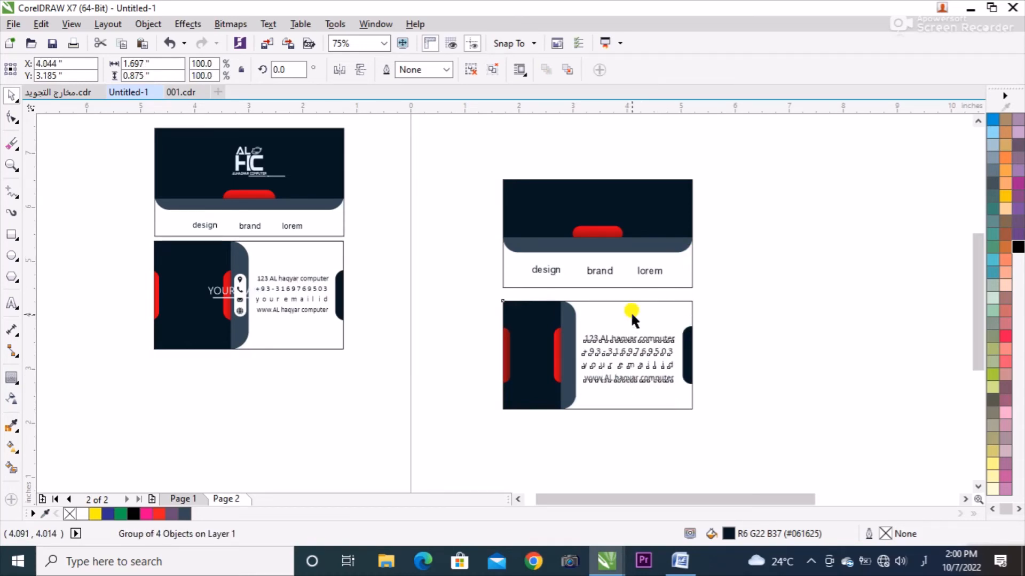
{"action": "left_click", "coordinate": [632, 314], "text": "shift"}
{"action": "key", "text": "e"}
{"action": "left_click", "coordinate": [735, 295]}
Copy the reference card's logo group to the new upper card and centre it on the navy panel.
{"action": "left_click_drag", "start_coordinate": [766, 147], "coordinate": [407, 453]}
{"action": "left_click", "coordinate": [261, 152]}
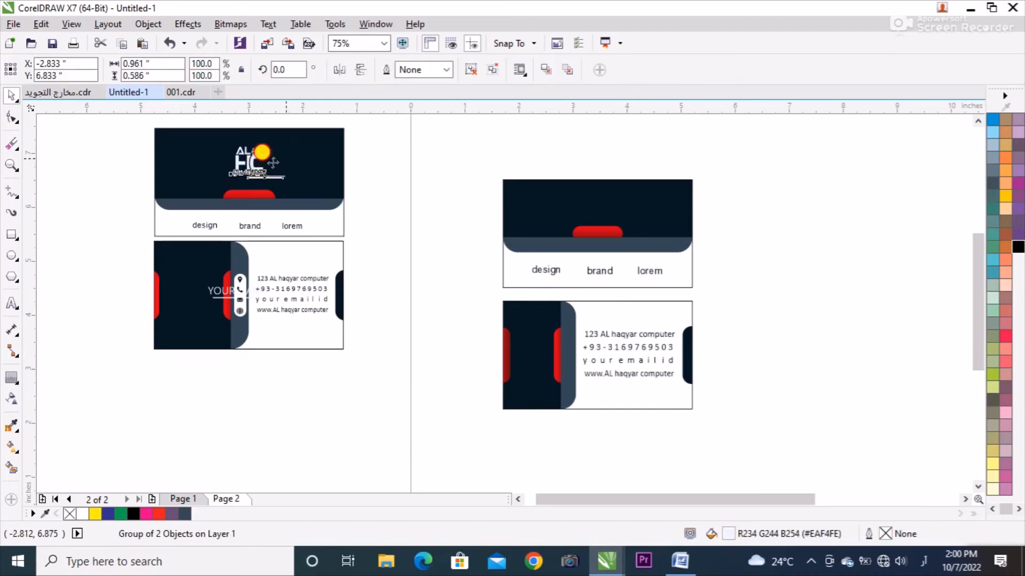
{"action": "left_click_drag", "start_coordinate": [274, 163], "coordinate": [576, 213]}
{"action": "right_click", "coordinate": [576, 213]}
{"action": "left_click", "coordinate": [585, 209], "text": "shift"}
{"action": "key", "text": "x"}
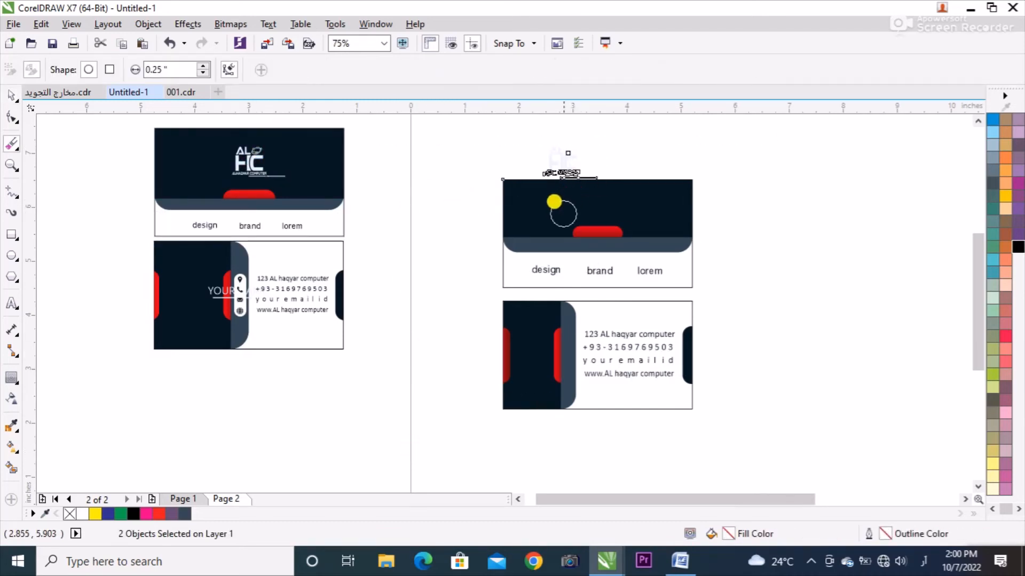
{"action": "key", "text": "space"}
{"action": "key", "text": "c"}
{"action": "key", "text": "e"}
{"action": "left_click", "coordinate": [663, 139]}
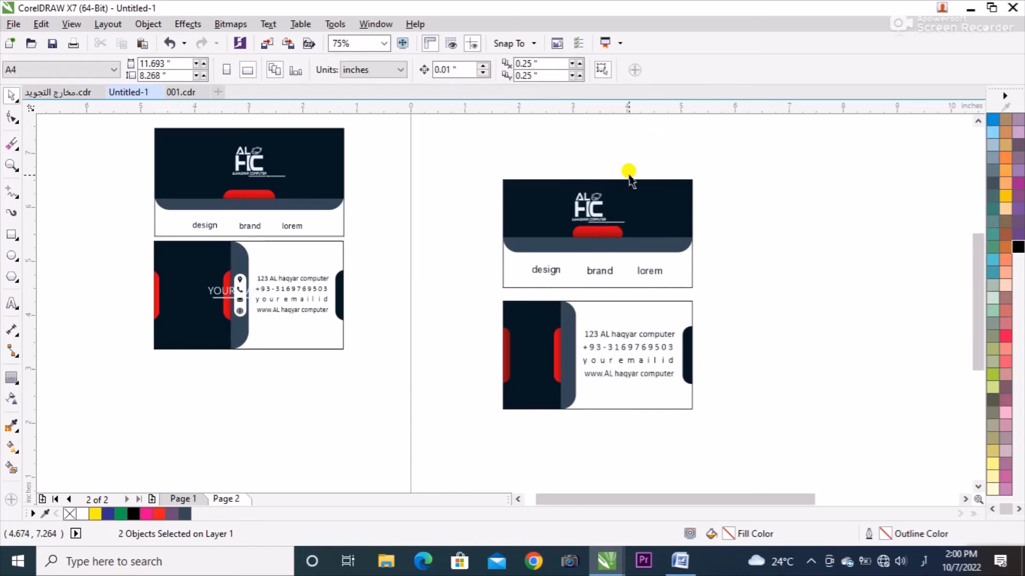
Centre the phone number line horizontally under the company name in the copied logo.
{"action": "scroll", "coordinate": [610, 212], "scroll_direction": "up", "scroll_amount": 3}
{"action": "left_click", "coordinate": [574, 309], "text": "ctrl"}
{"action": "left_click", "coordinate": [522, 273], "text": "ctrl+shift"}
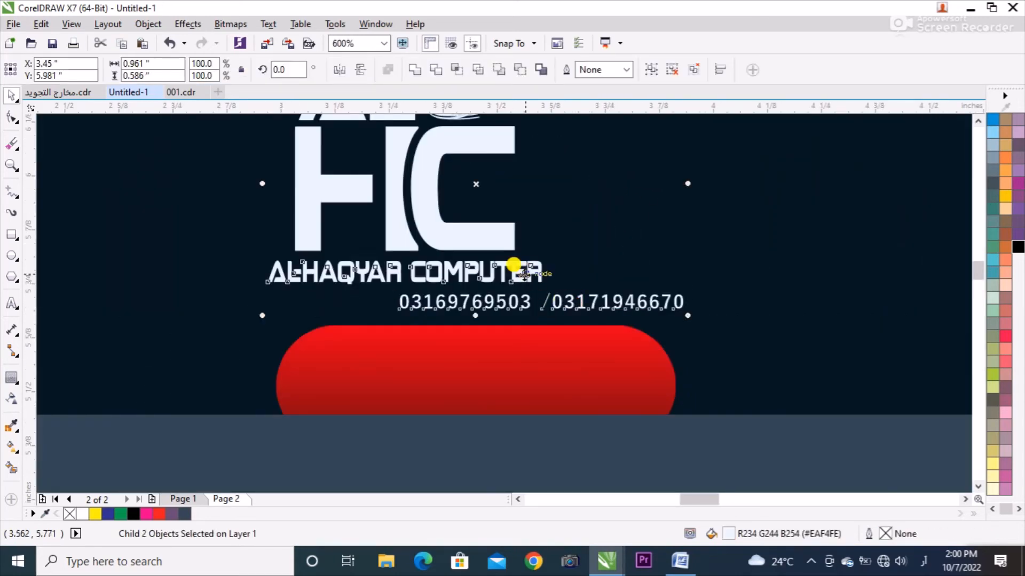
{"action": "key", "text": "c"}
{"action": "left_click", "coordinate": [674, 250]}
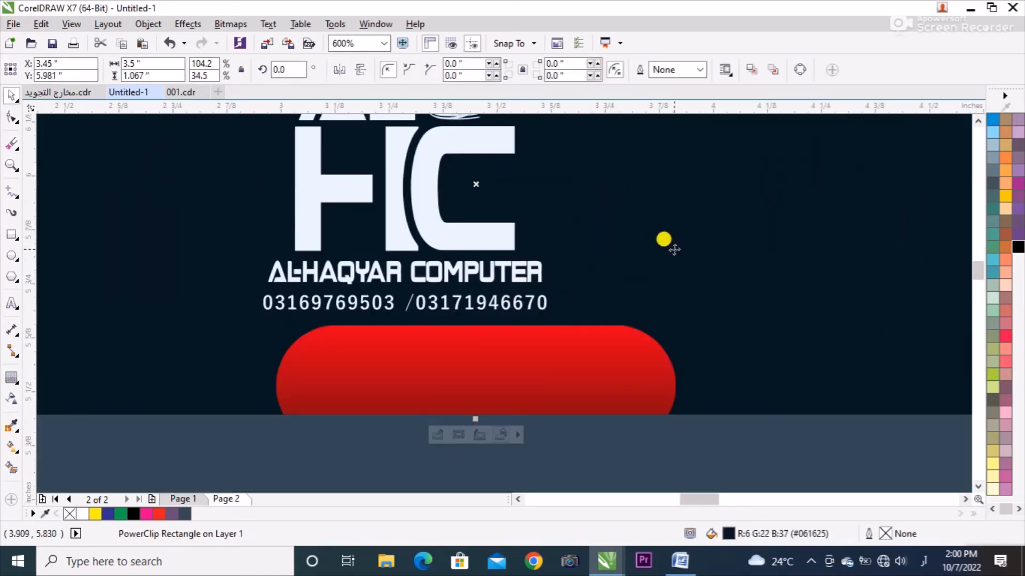
Re-centre the adjusted logo group on the upper card's navy panel.
{"action": "scroll", "coordinate": [581, 303], "scroll_direction": "down", "scroll_amount": 4}
{"action": "left_click", "coordinate": [571, 291]}
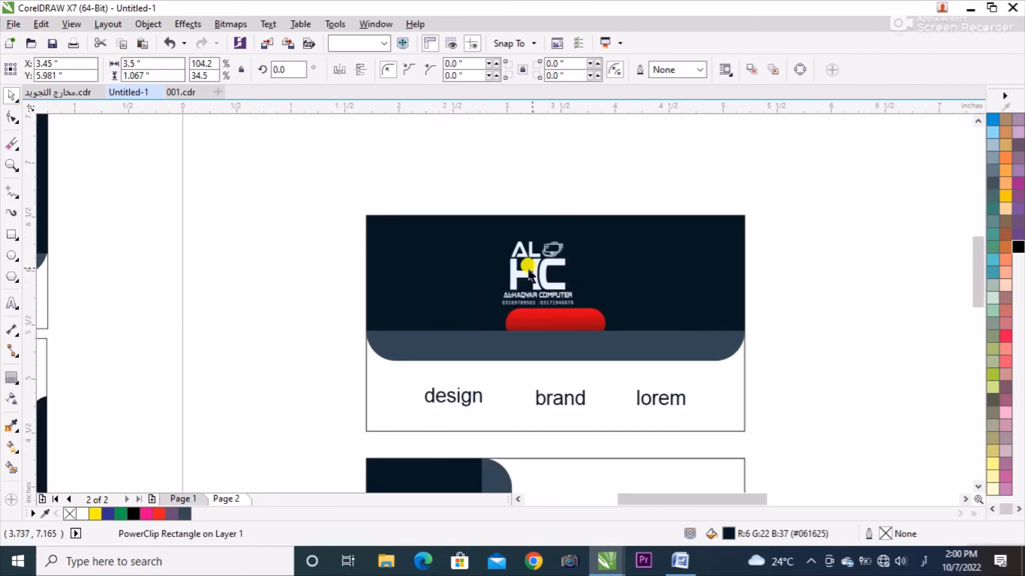
{"action": "left_click", "coordinate": [609, 257], "text": "shift"}
{"action": "key", "text": "c"}
{"action": "key", "text": "e"}
{"action": "left_click", "coordinate": [648, 164]}
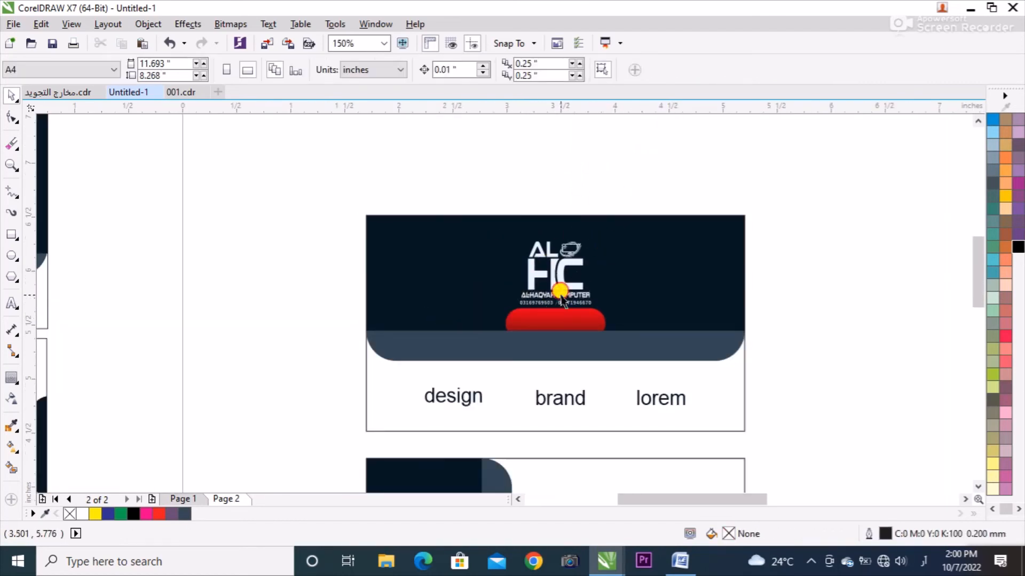
{"action": "left_click", "coordinate": [558, 297]}
{"action": "left_click", "coordinate": [622, 153]}
Copy the reference card's white strip with its four contact icons onto the lower card's slate band beside the contact lines.
{"action": "scroll", "coordinate": [613, 162], "scroll_direction": "down", "scroll_amount": 2}
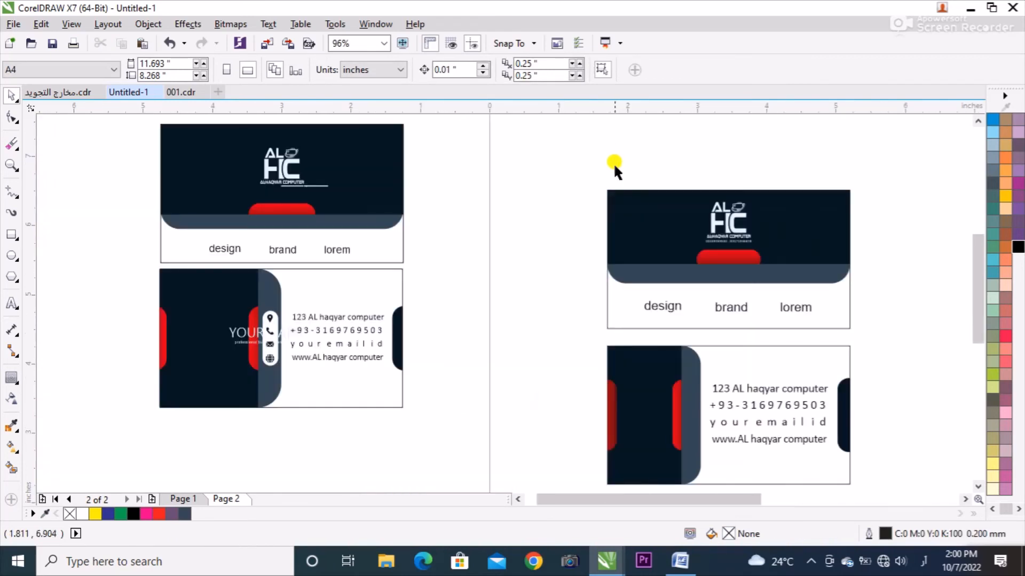
{"action": "left_click_drag", "start_coordinate": [272, 316], "coordinate": [263, 336]}
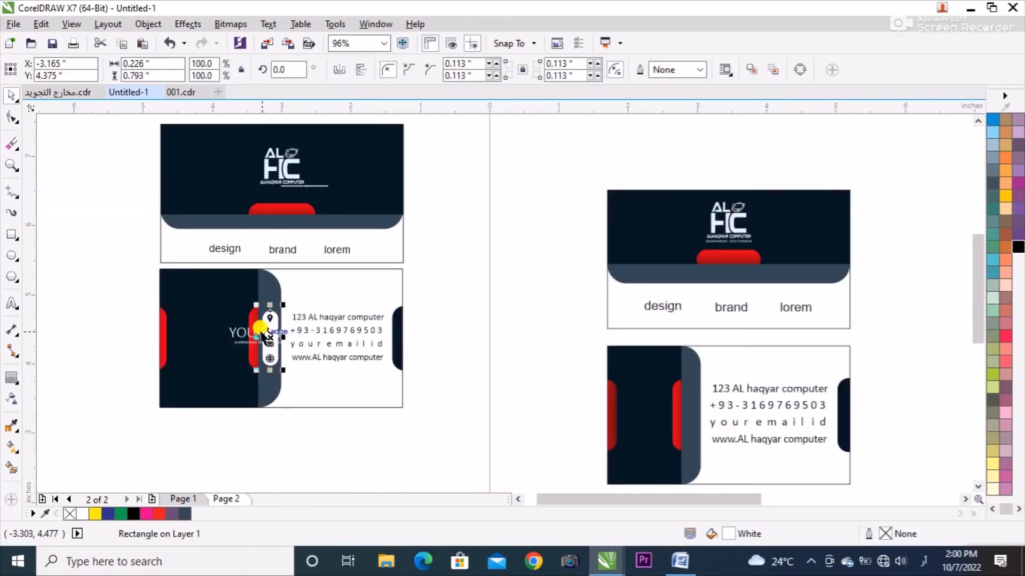
{"action": "mouse_move", "coordinate": [284, 377]}
{"action": "left_mouse_down"}
{"action": "mouse_move", "coordinate": [584, 405]}
{"action": "mouse_move", "coordinate": [687, 427]}
{"action": "mouse_move", "coordinate": [678, 428]}
{"action": "left_mouse_up"}
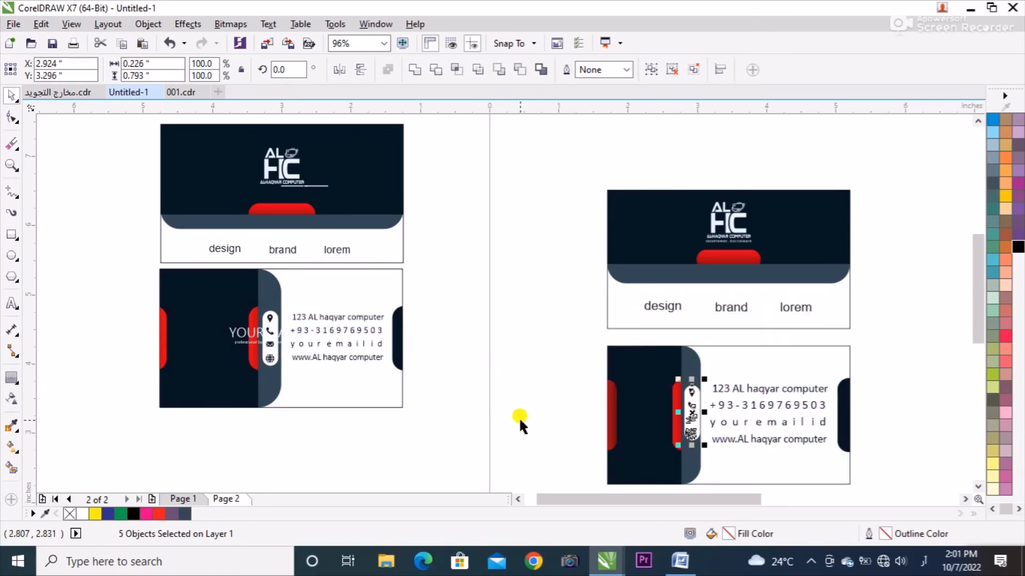
{"action": "left_click", "coordinate": [435, 375]}
Place a copy of the upper card's logo on the lower card's navy panel and nudge it right between the red tabs.
{"action": "left_click", "coordinate": [244, 335]}
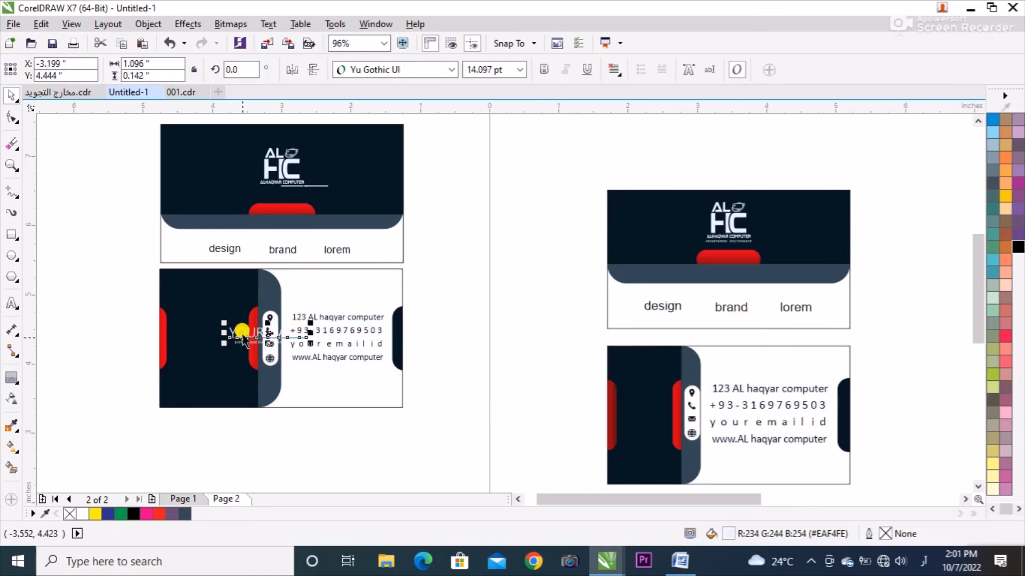
{"action": "left_click", "coordinate": [708, 237]}
{"action": "left_click_drag", "start_coordinate": [704, 222], "coordinate": [651, 416]}
{"action": "key", "text": "Right"}
{"action": "key", "text": "Right"}
{"action": "key", "text": "Right"}
{"action": "key", "text": "Right"}
{"action": "key", "text": "Right"}
{"action": "key", "text": "Right"}
{"action": "key", "text": "Right"}
{"action": "key", "text": "Right"}
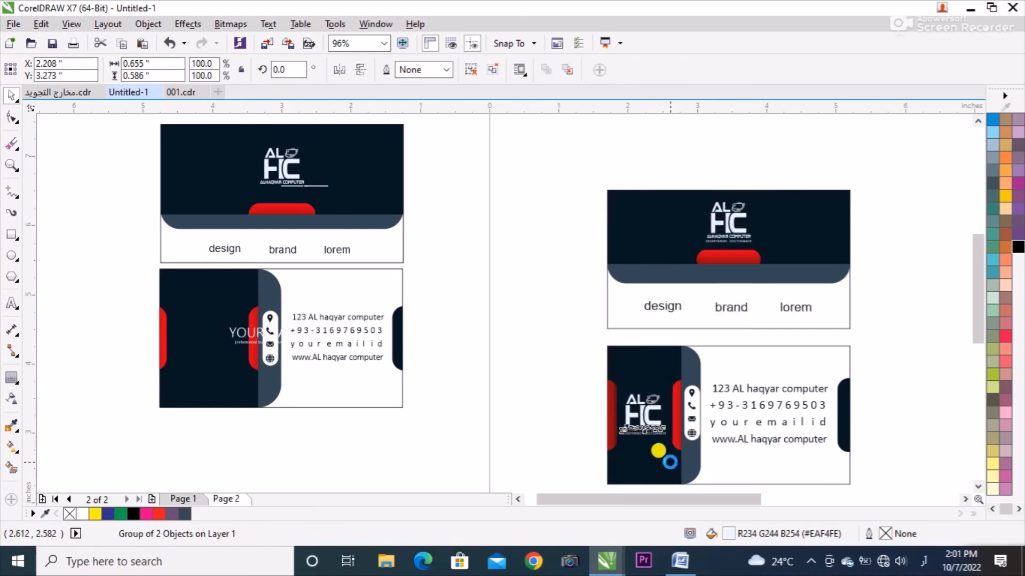
Move the two finished cards together, leaving only a narrow gap between them, and preview both in full screen.
{"action": "left_click", "coordinate": [966, 289]}
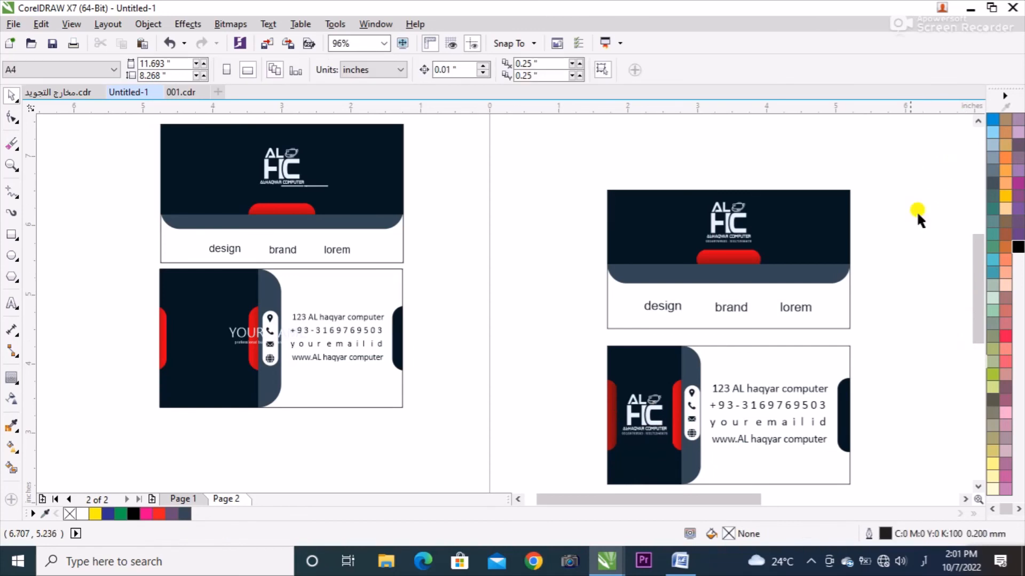
{"action": "left_click_drag", "start_coordinate": [825, 398], "coordinate": [817, 149]}
{"action": "key", "text": "shift+F2"}
{"action": "left_click", "coordinate": [761, 226]}
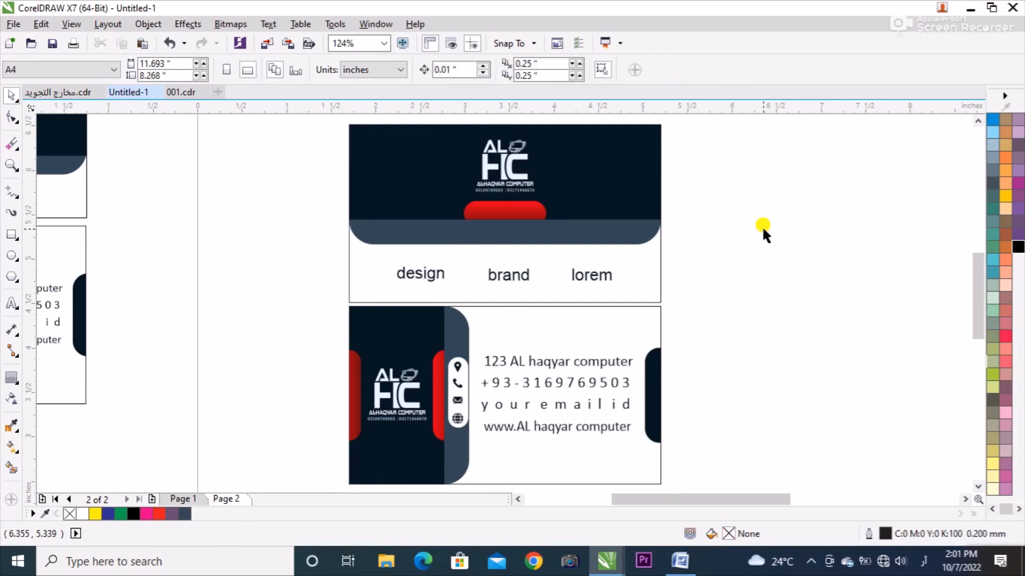
{"action": "key", "text": "F9"}
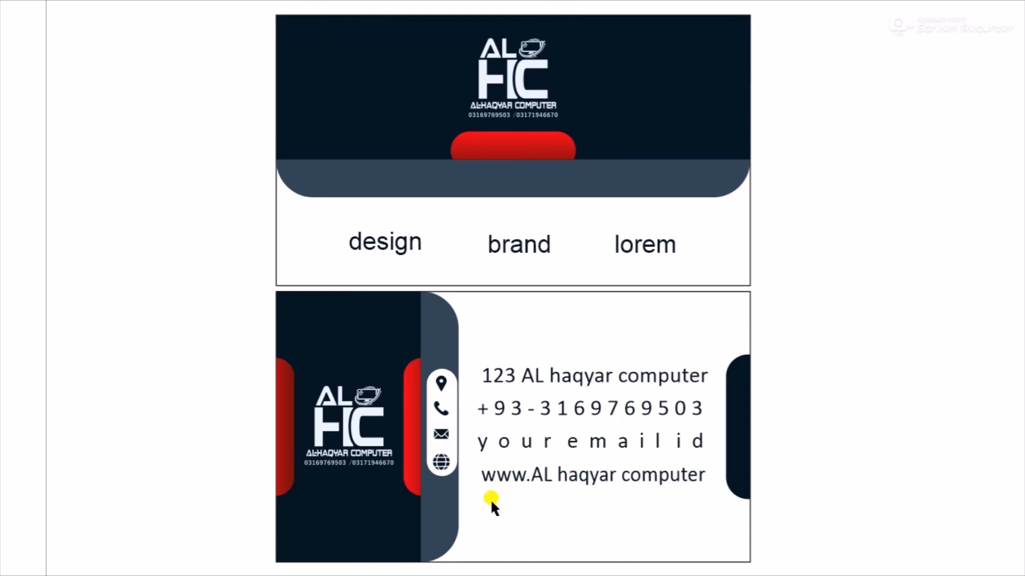
{"action": "key", "text": "Escape"}
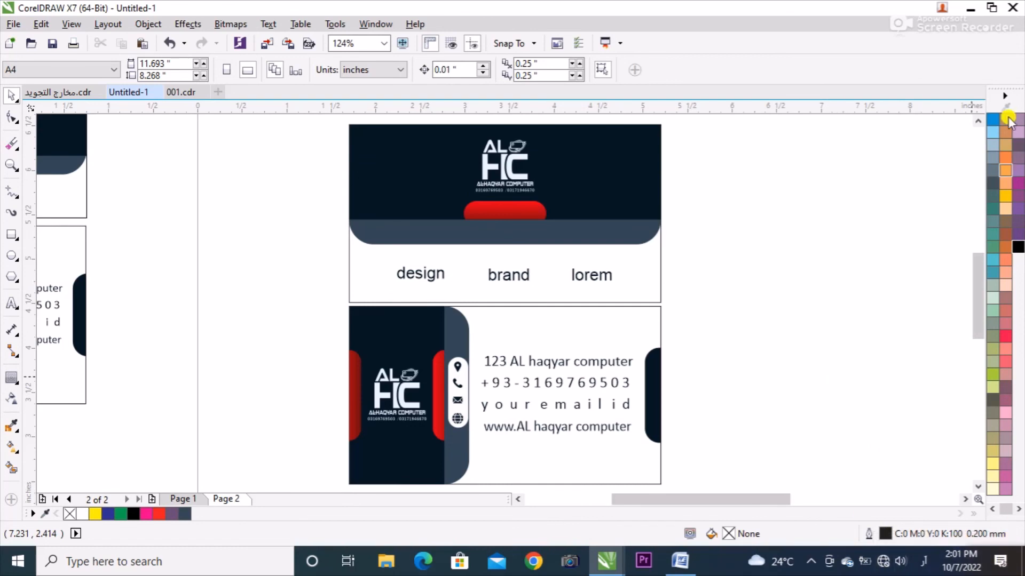
{"action": "left_click", "coordinate": [962, 10]}
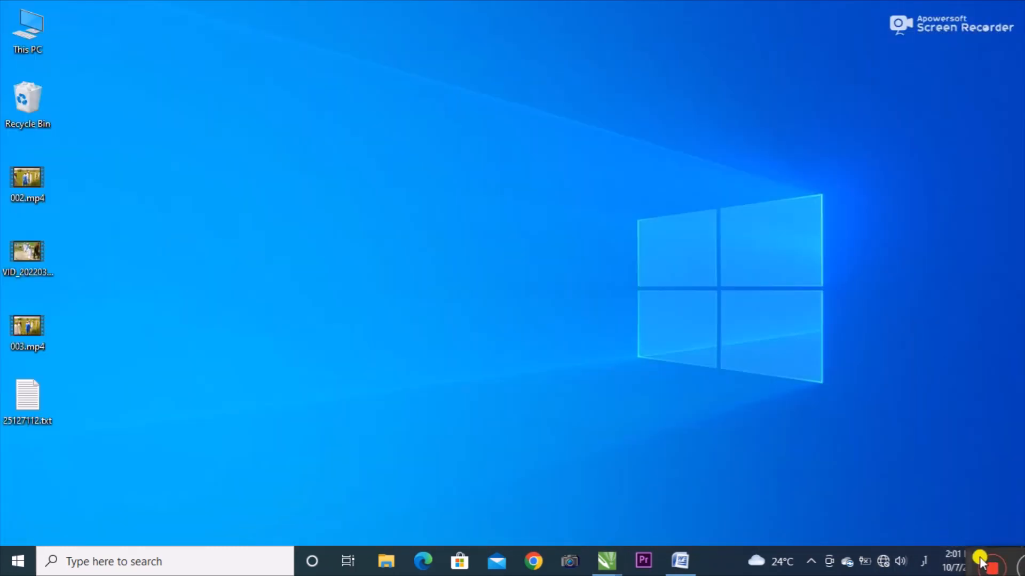
{"action": "left_click_drag", "start_coordinate": [972, 560], "coordinate": [881, 547]}
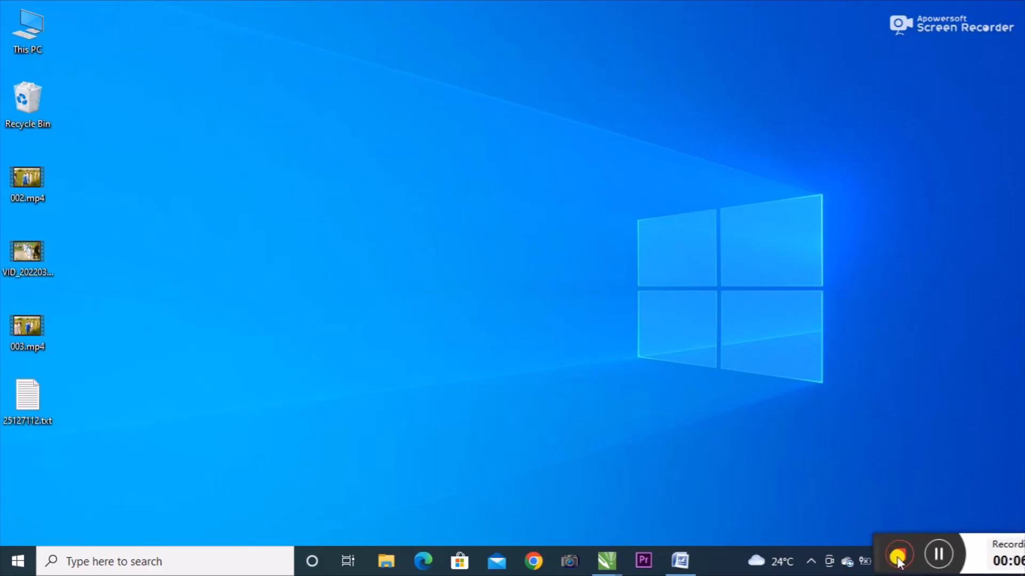
{"action": "left_click", "coordinate": [899, 557]}
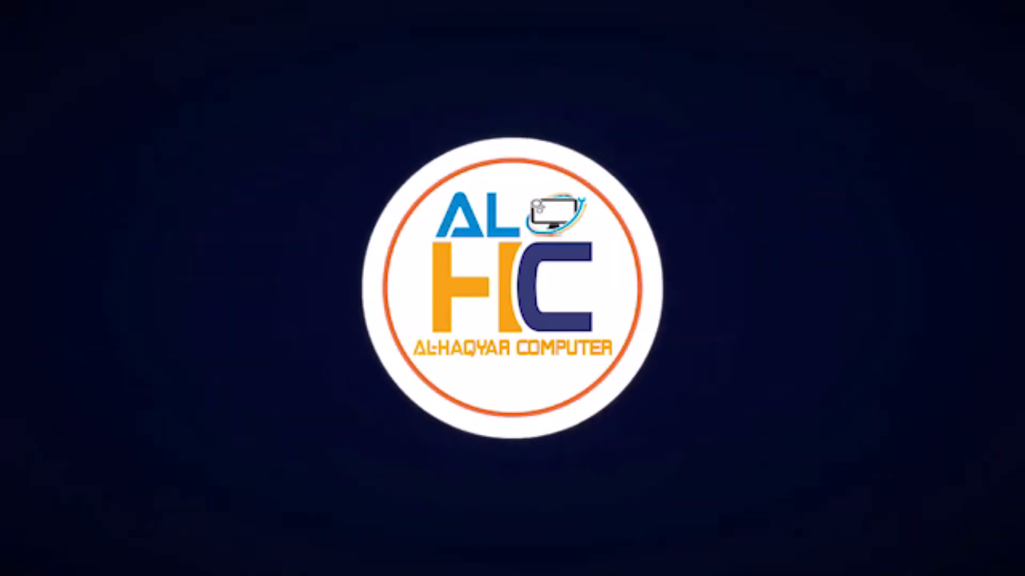